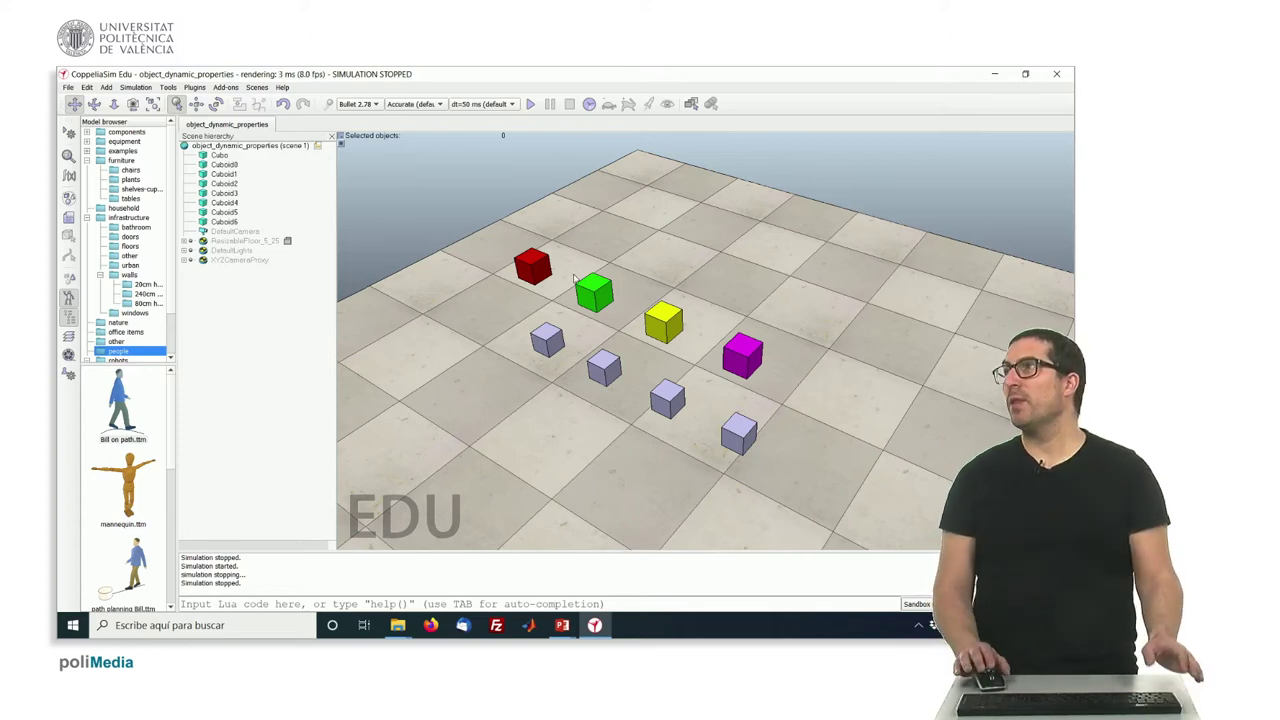
View the cuboids from above on Page 6 of the scene pages, and return to the perspective view on Page 1
left_click(691, 104)
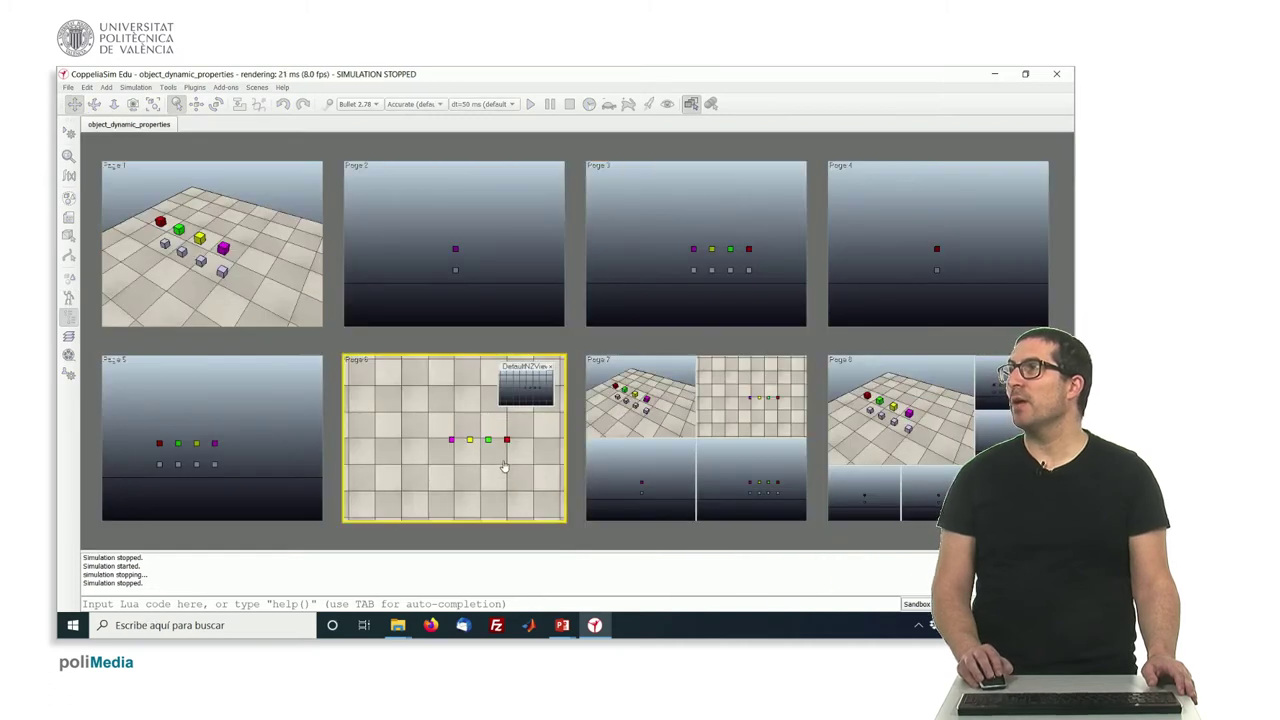
left_click(505, 467)
scroll(800, 368, "up", 4)
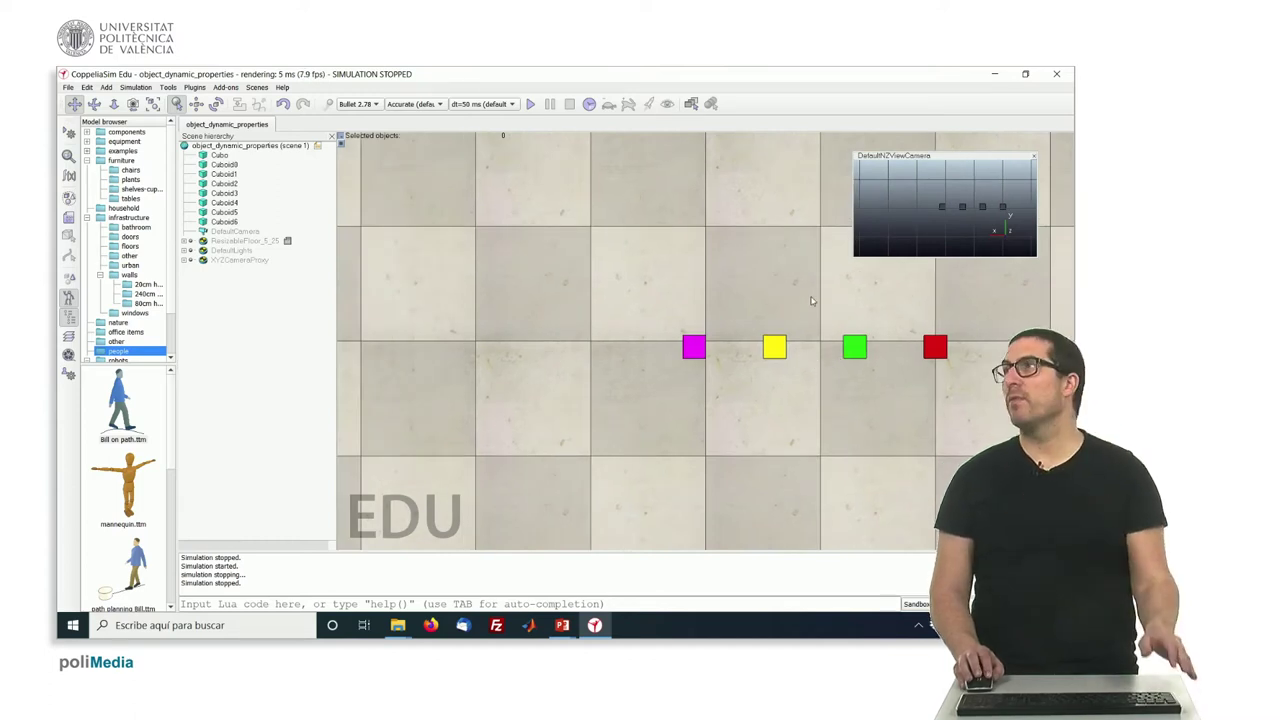
left_click(690, 104)
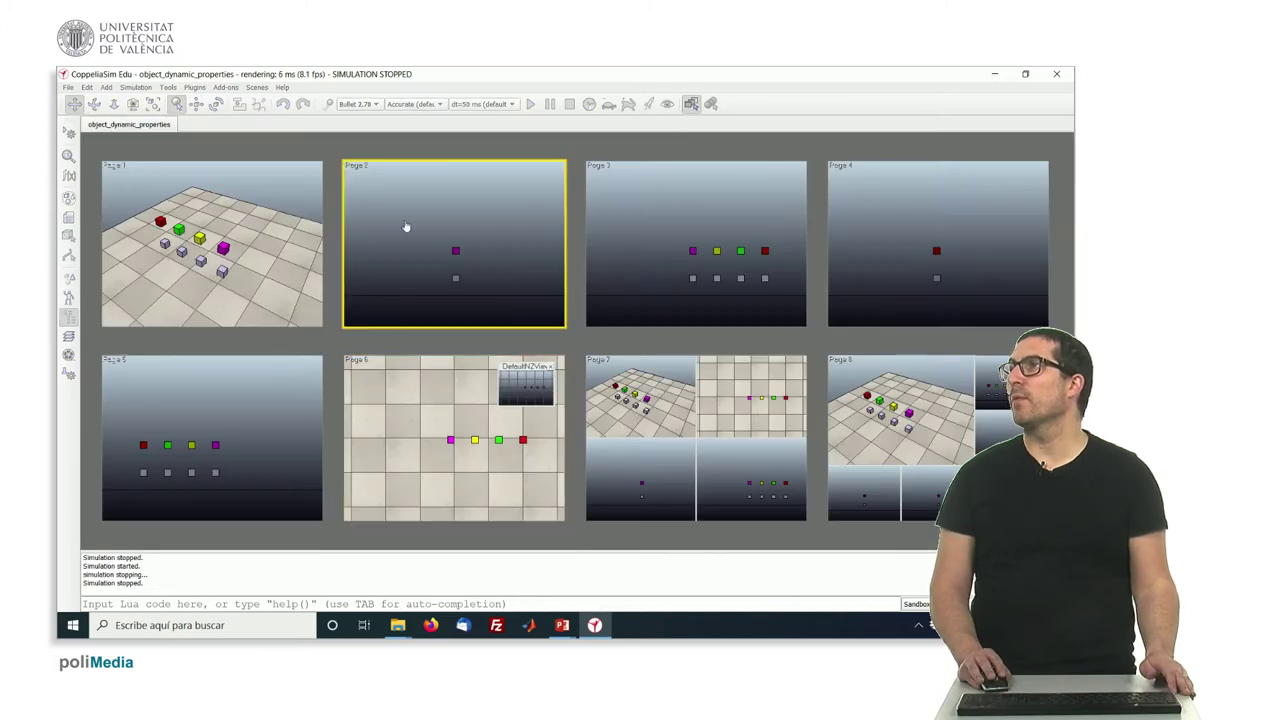
left_click(276, 260)
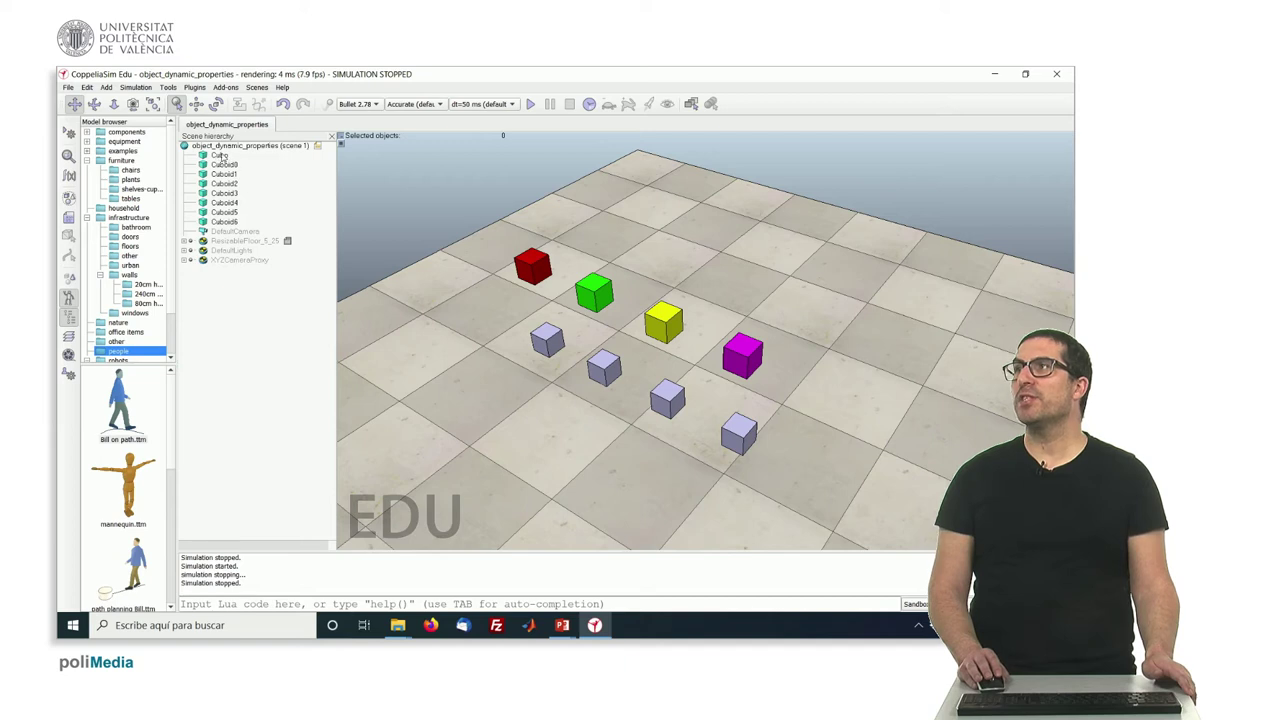
Rename the object Cubo in the scene hierarchy as Cuboid
left_click(227, 157)
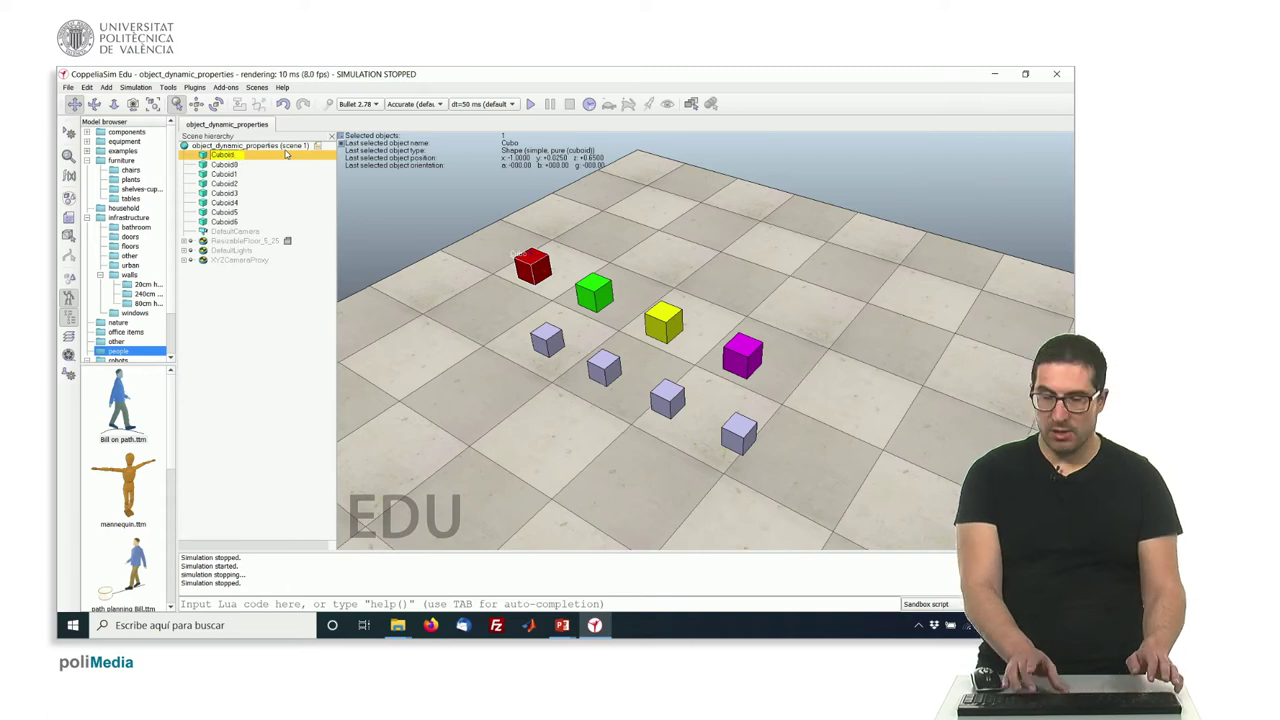
key("Return")
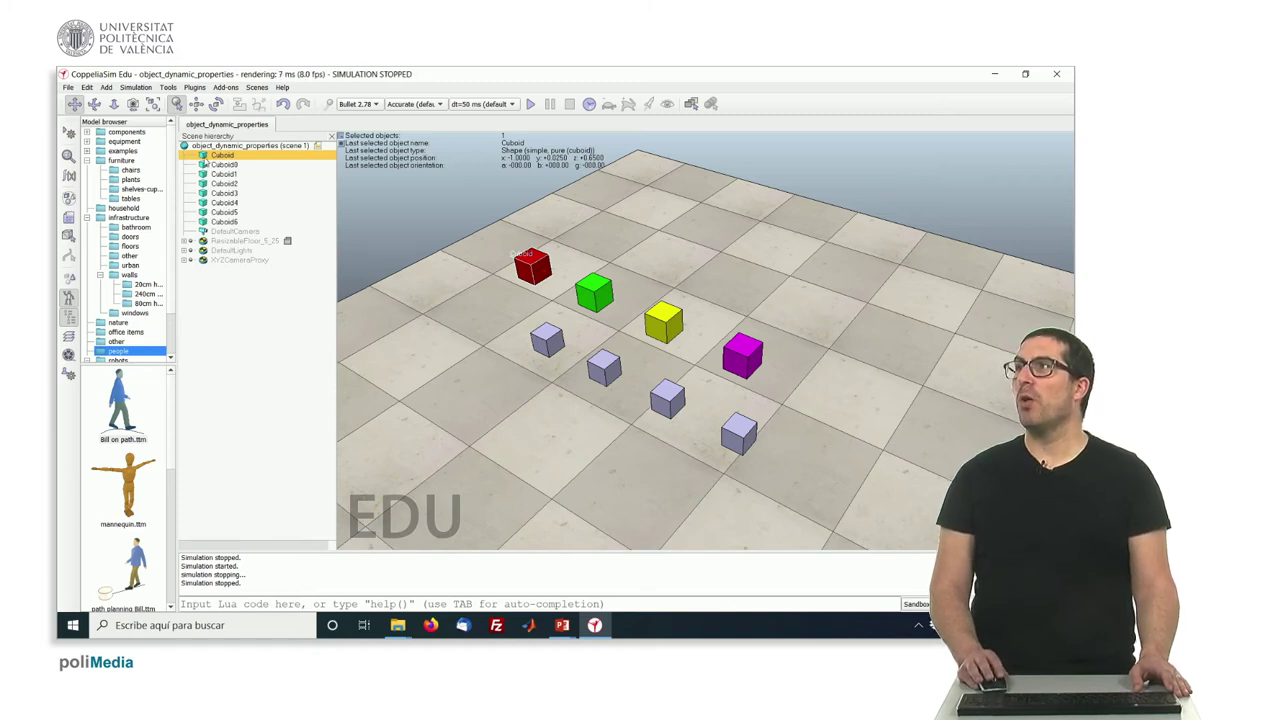
Open the common object properties of Cuboid and the Layers dialog, arranged so that the cuboids stay in view
left_click(204, 164)
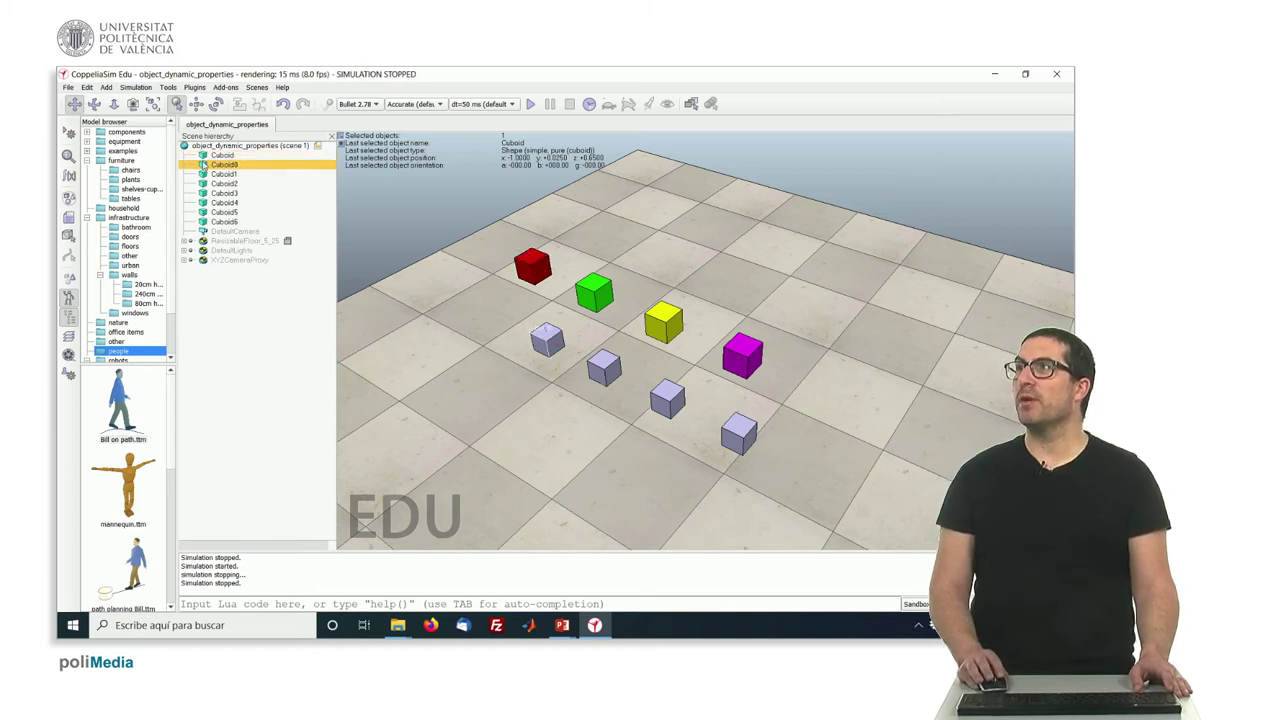
left_click(202, 157)
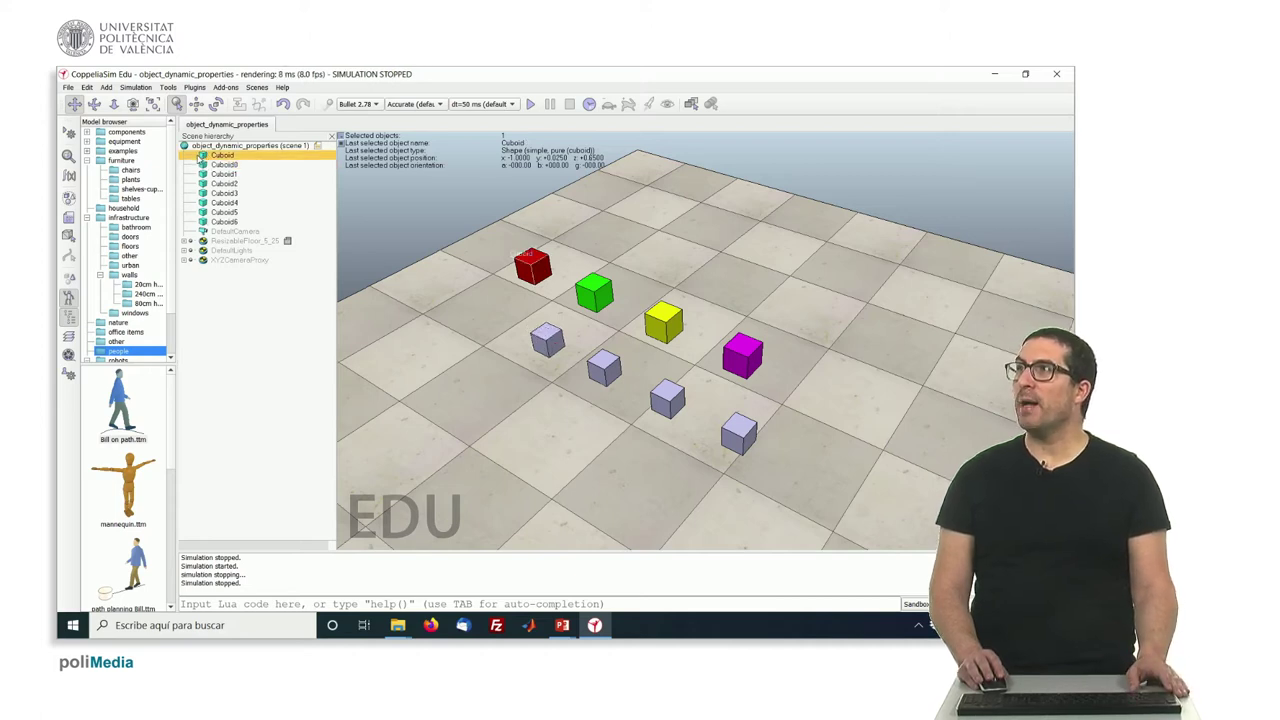
double_click(203, 157)
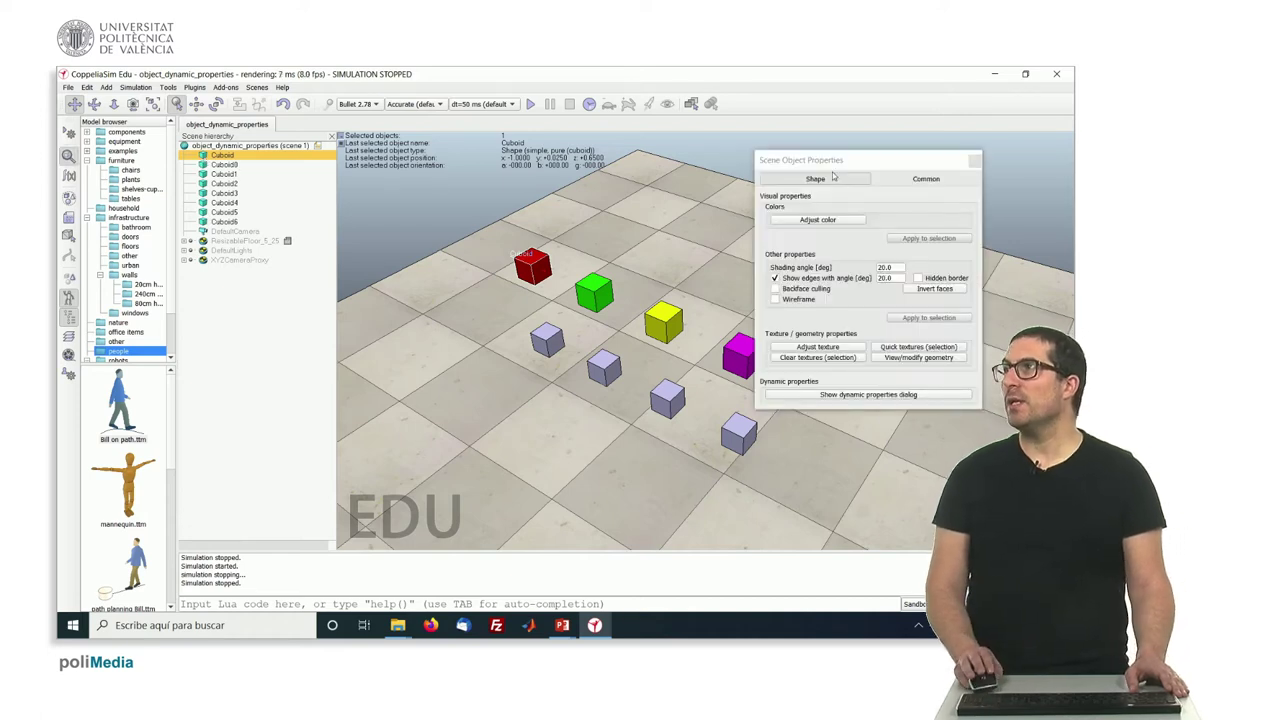
left_click_drag(842, 163, 900, 153)
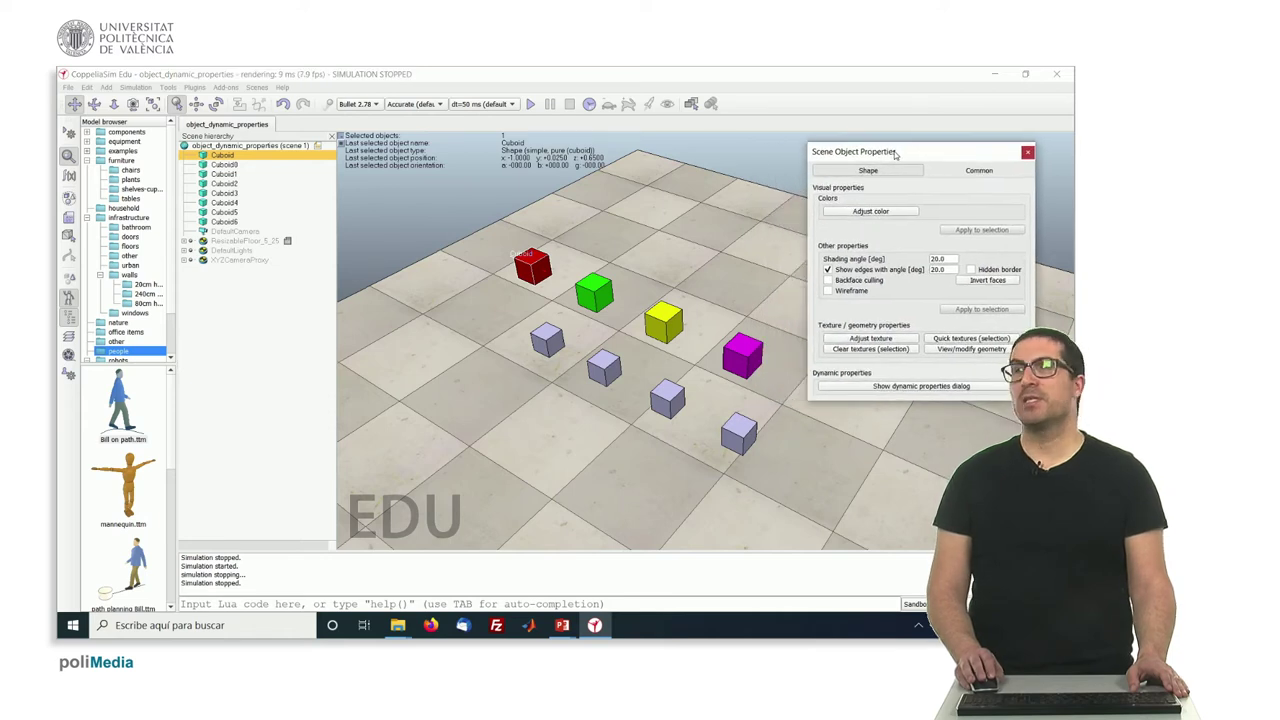
left_click(972, 172)
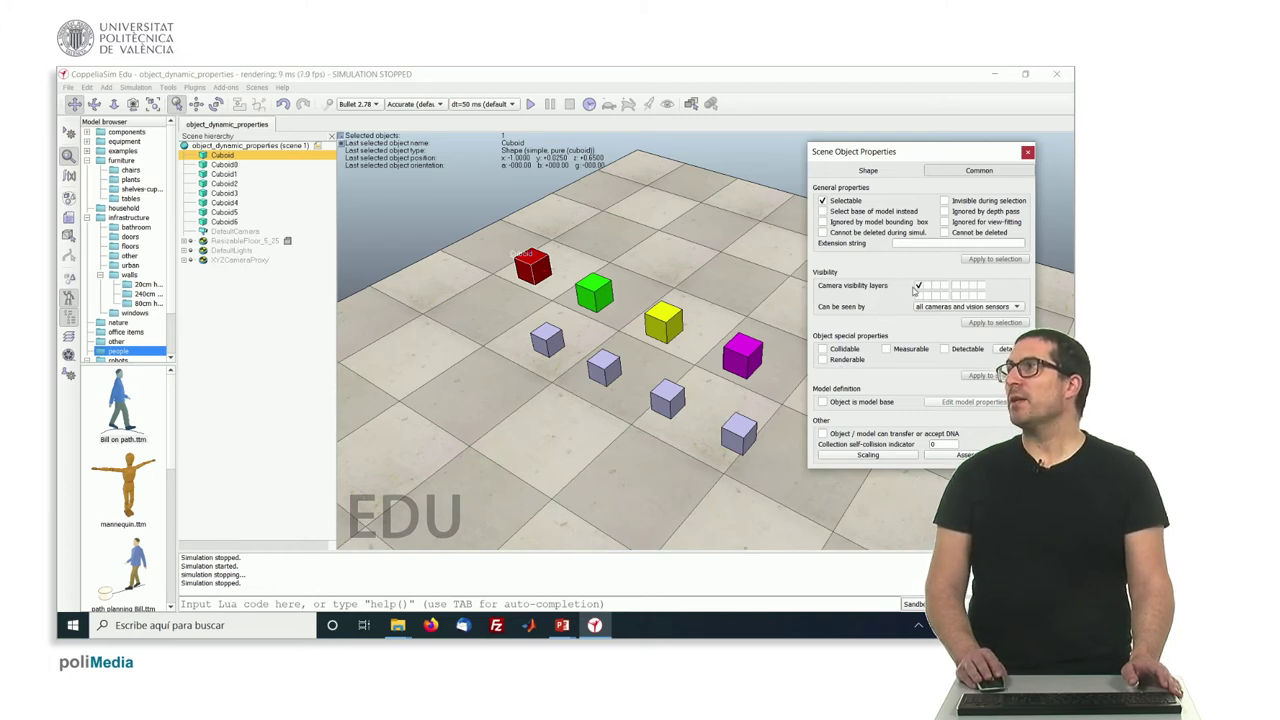
left_click_drag(913, 154, 890, 154)
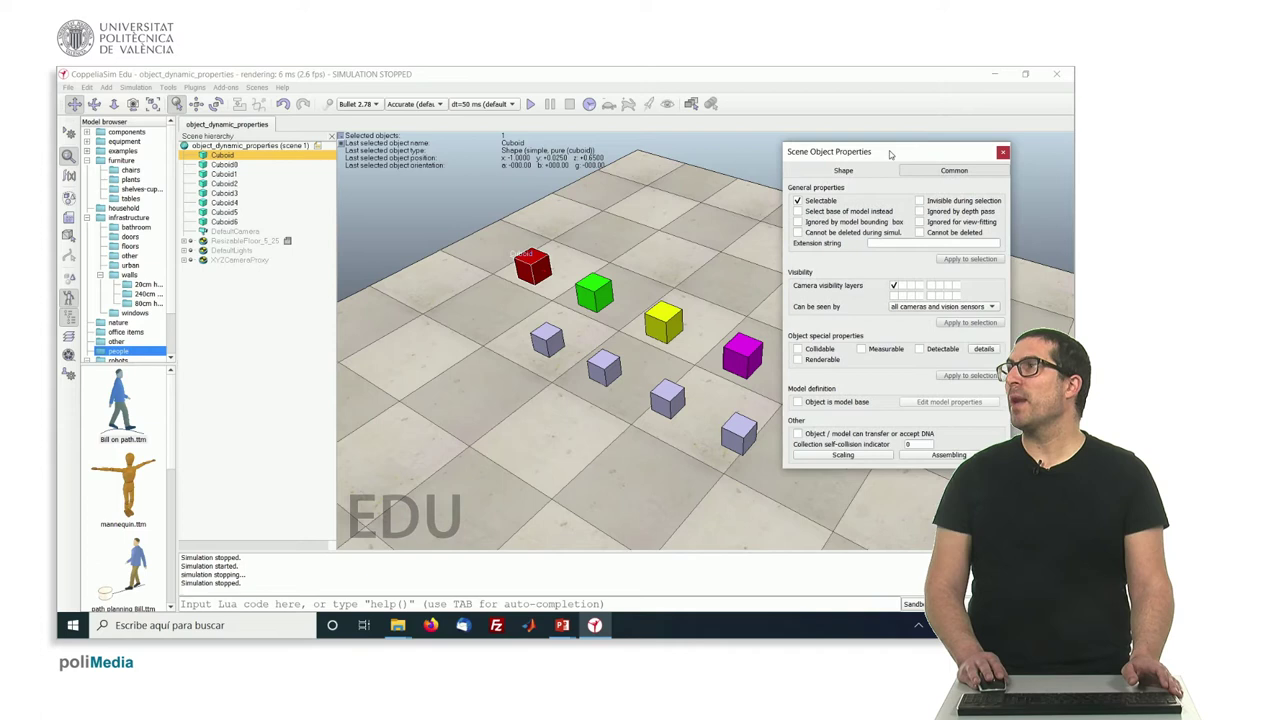
left_click(68, 338)
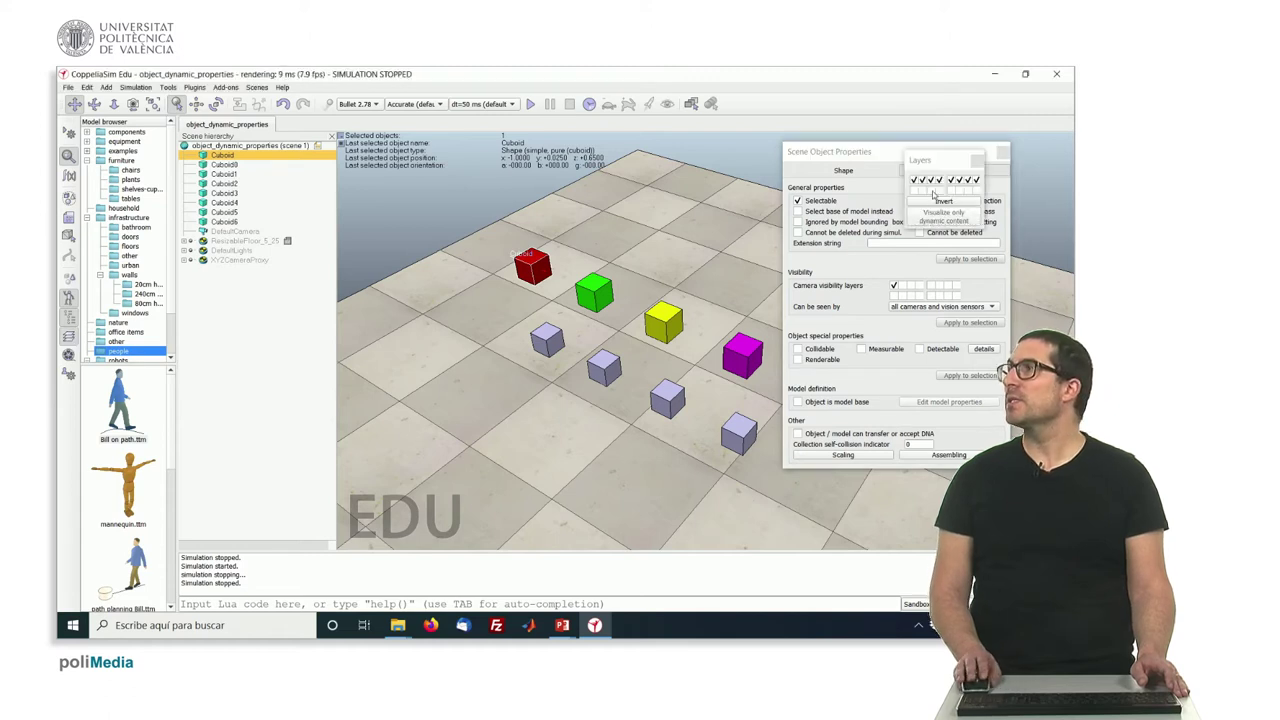
left_click_drag(927, 161, 383, 188)
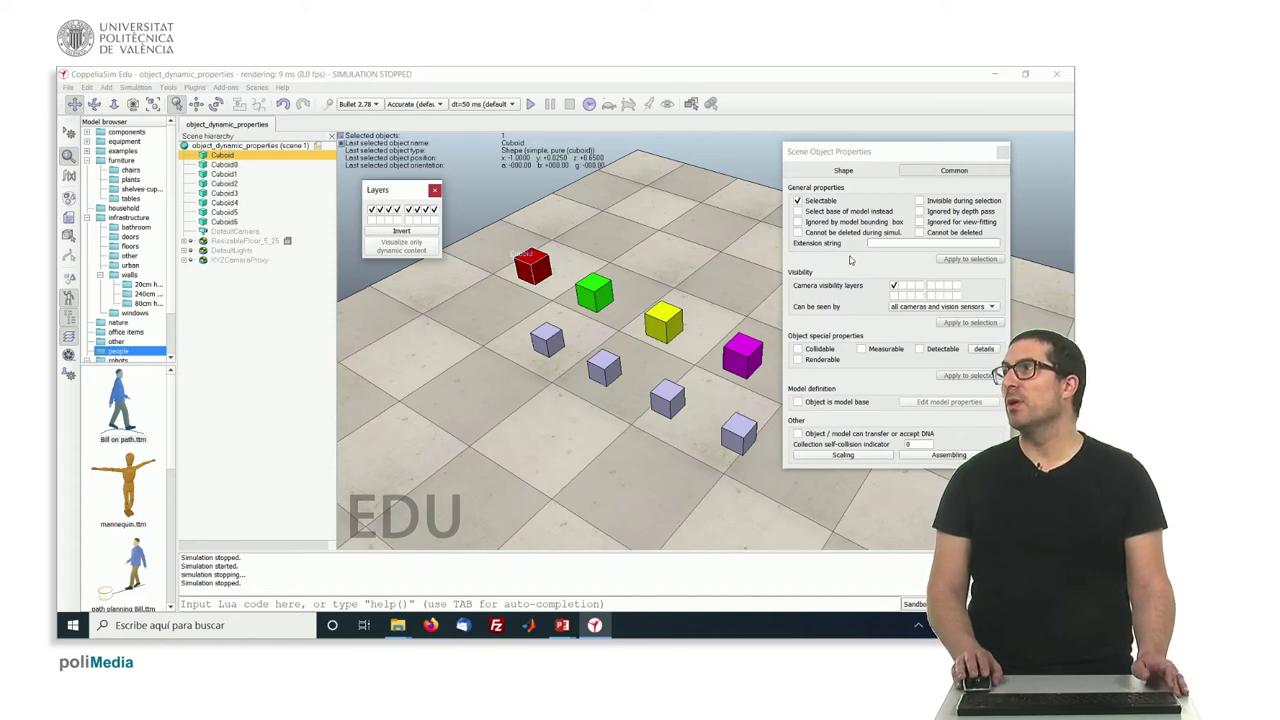
Remove the red Cuboid from its first camera visibility layer, deselect it to check the scene, and assign that layer to it again
left_click(893, 288)
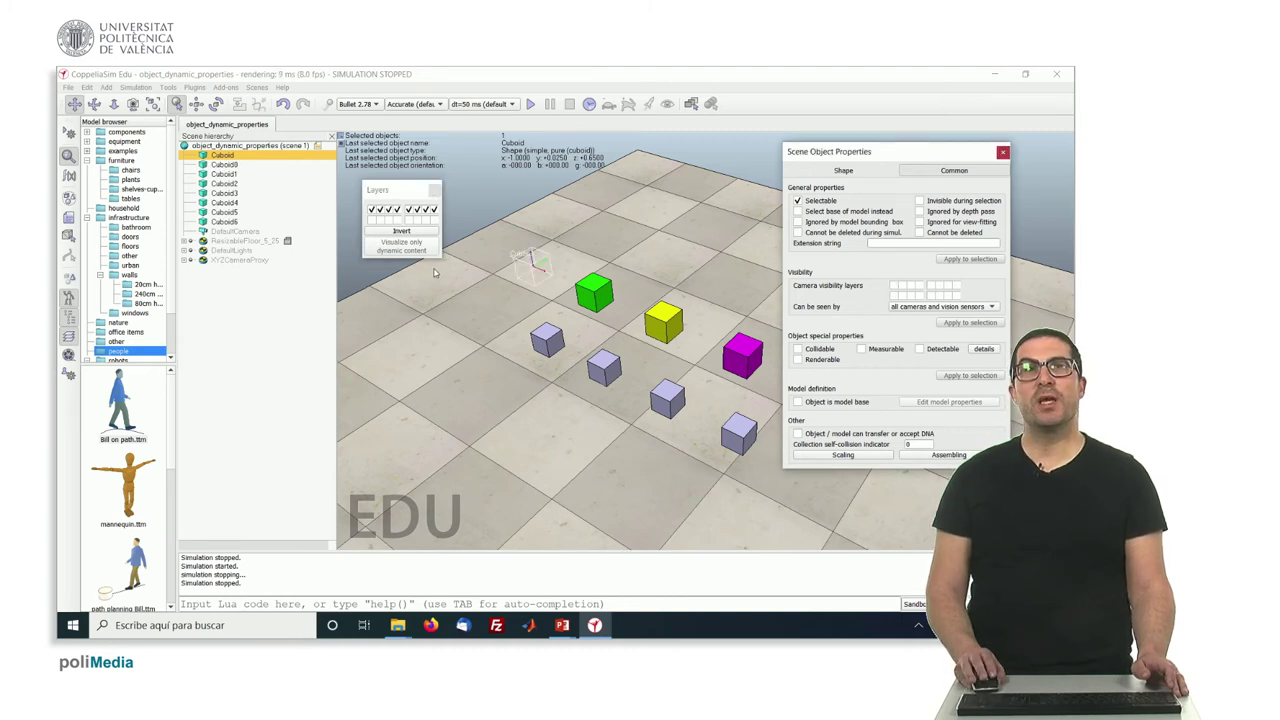
left_click(604, 254)
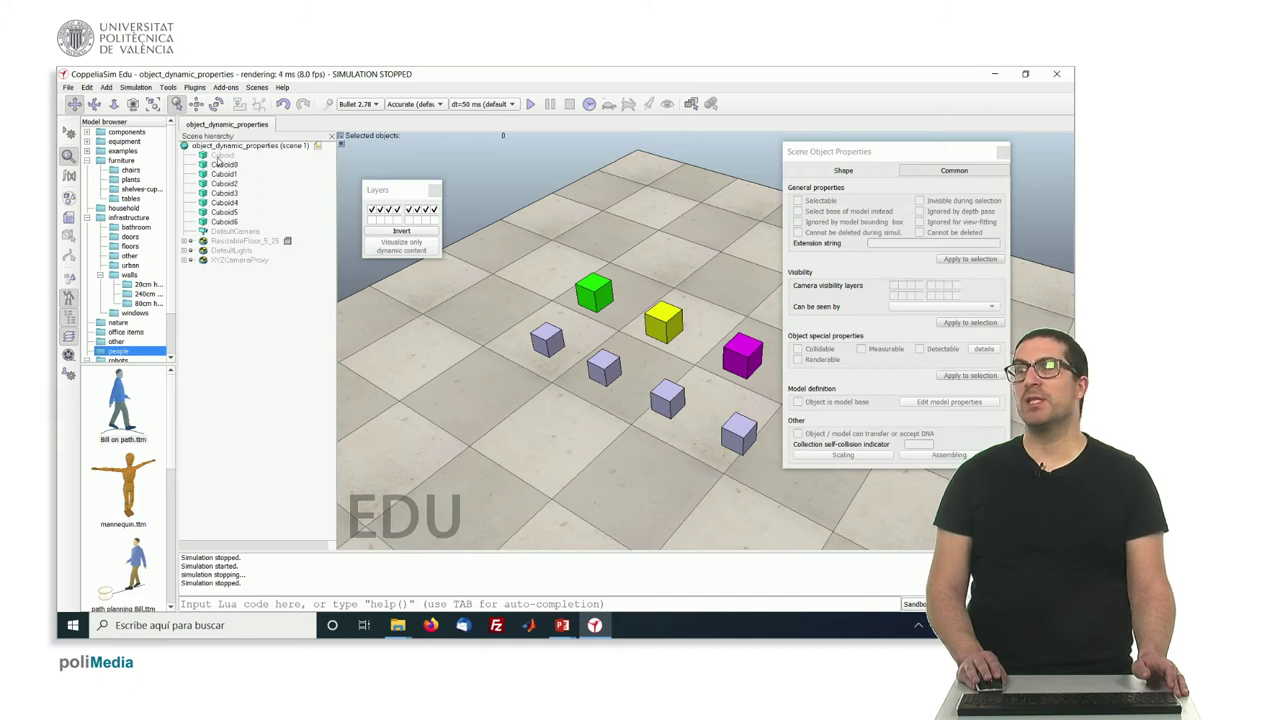
left_click(220, 156)
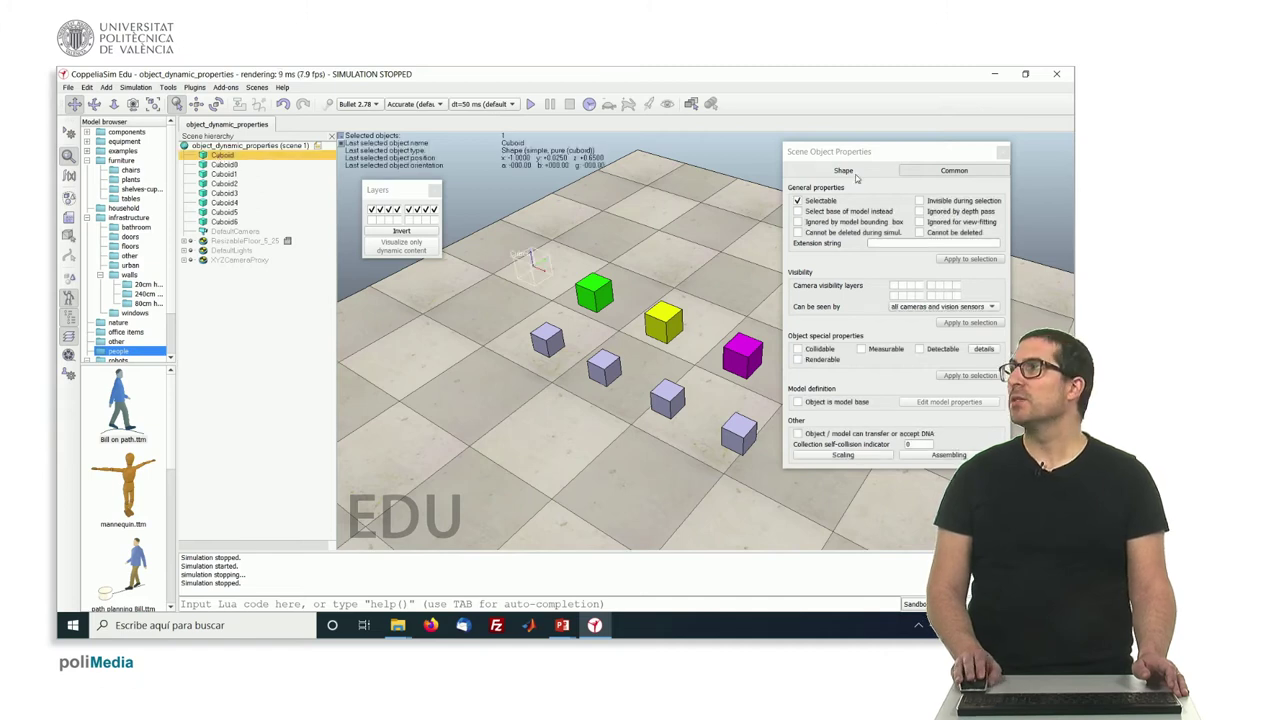
left_click(895, 286)
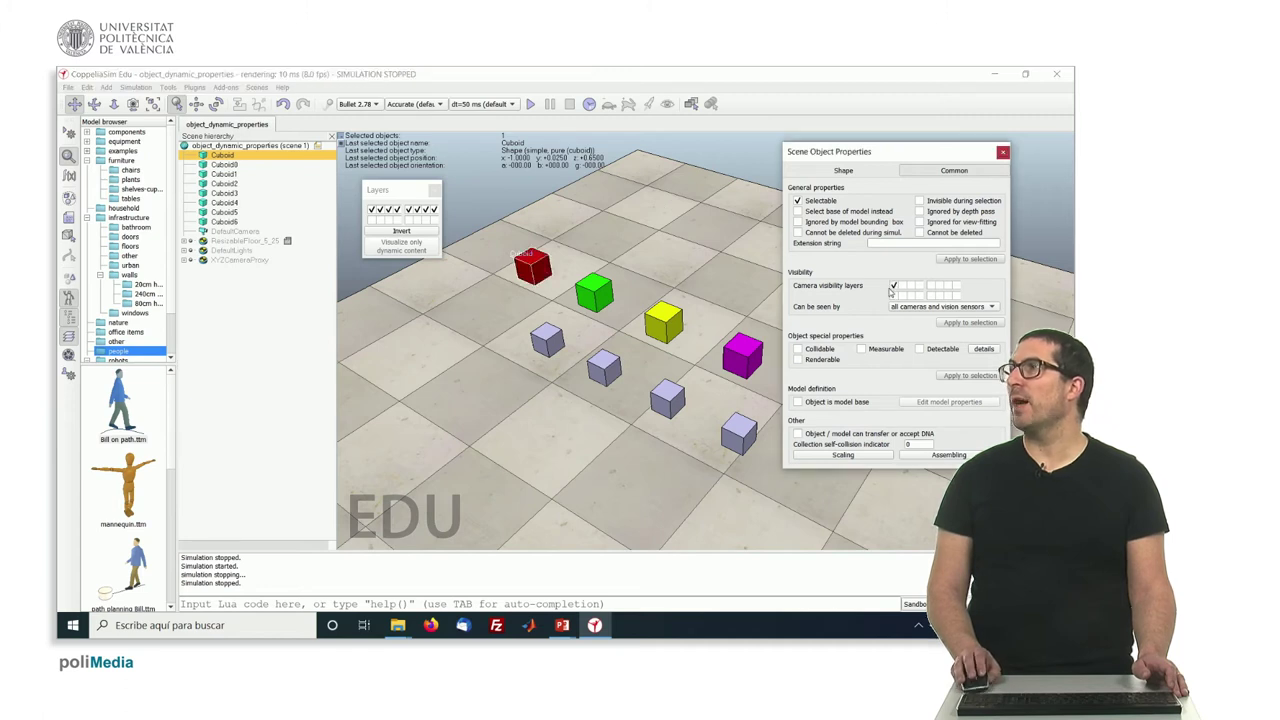
Turn off the first layer for the whole scene to check which objects it holds, and turn it back on
left_click(375, 213)
left_click(372, 210)
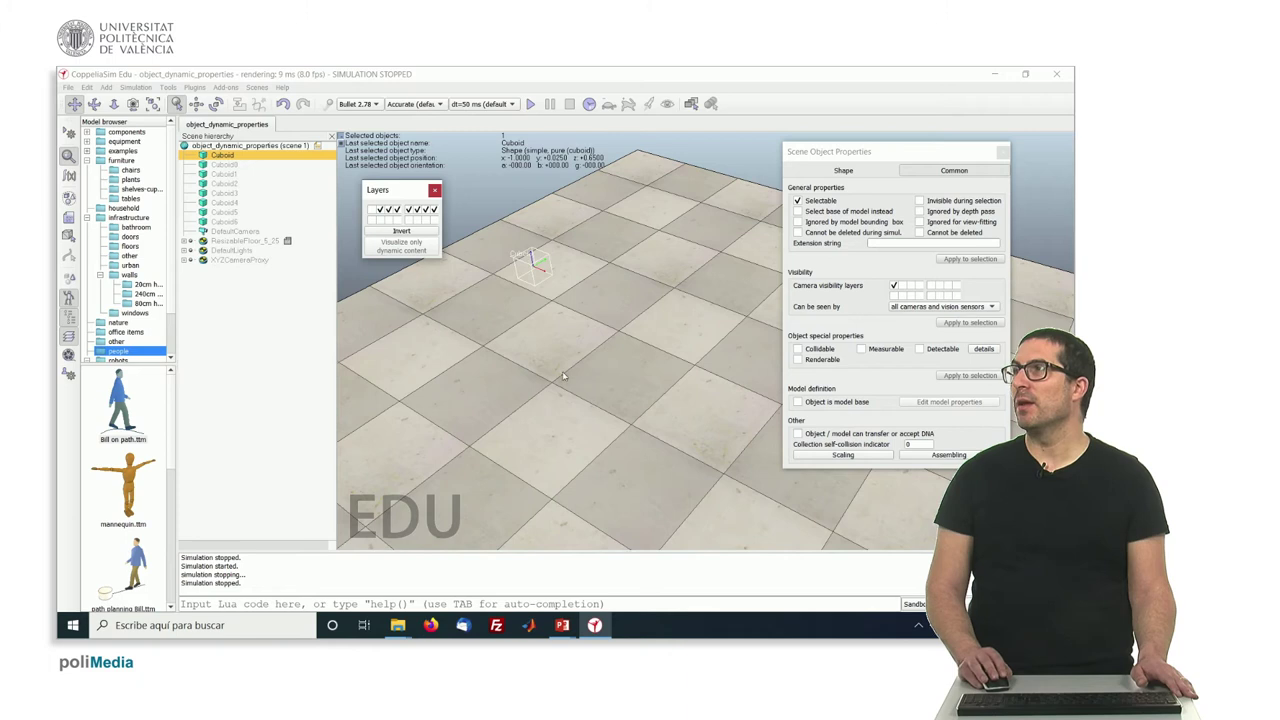
left_click(372, 210)
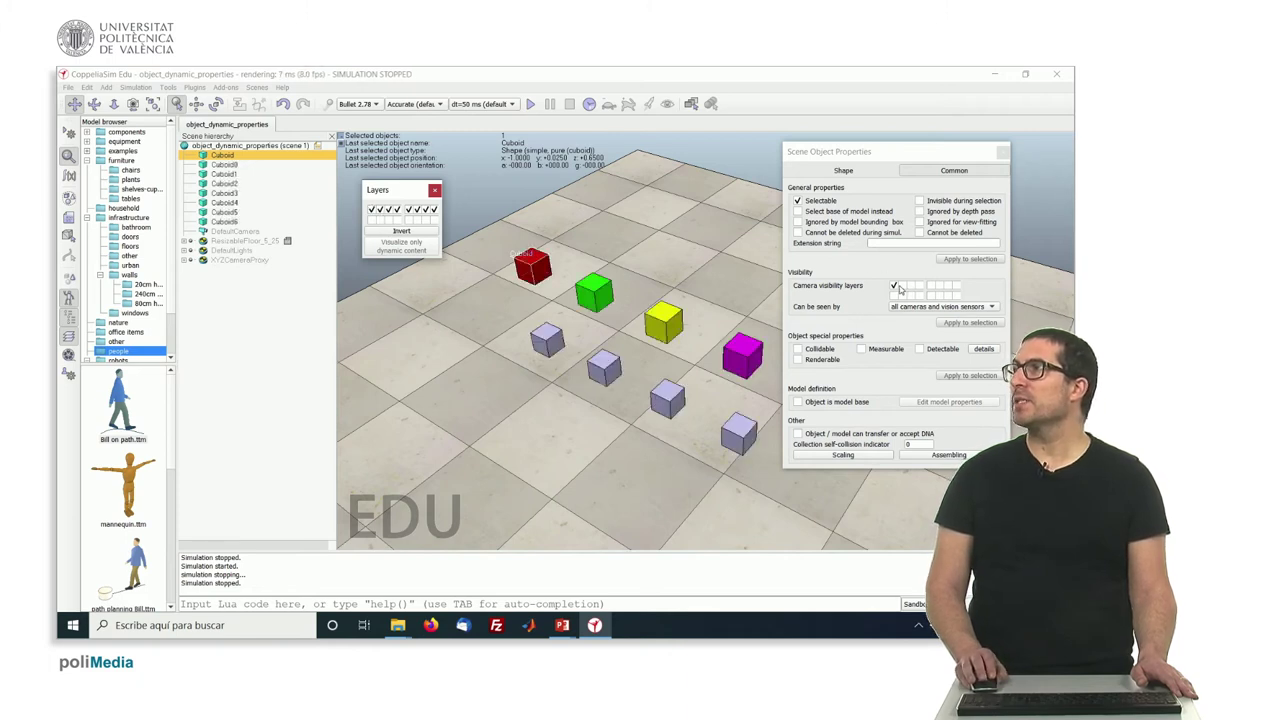
Try adding the second camera visibility layer to Cuboid, test it with the scene's first layer off, and restore both settings
left_click(901, 287)
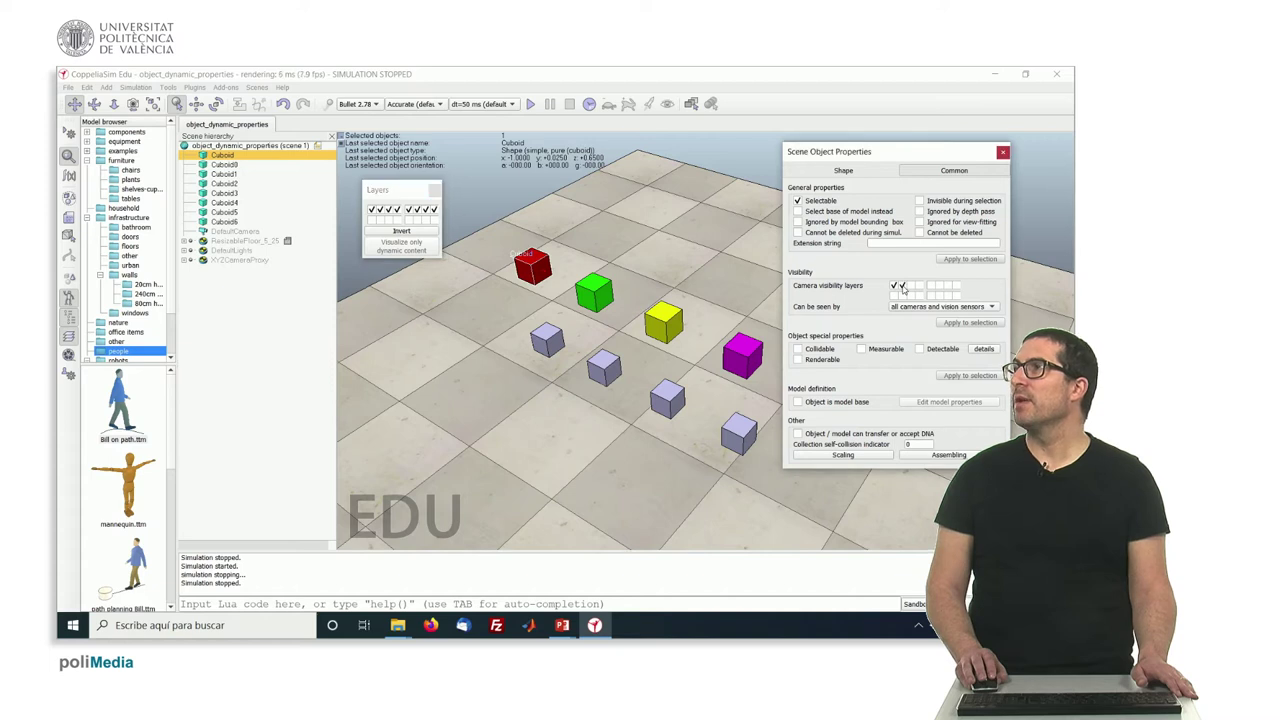
left_click(372, 209)
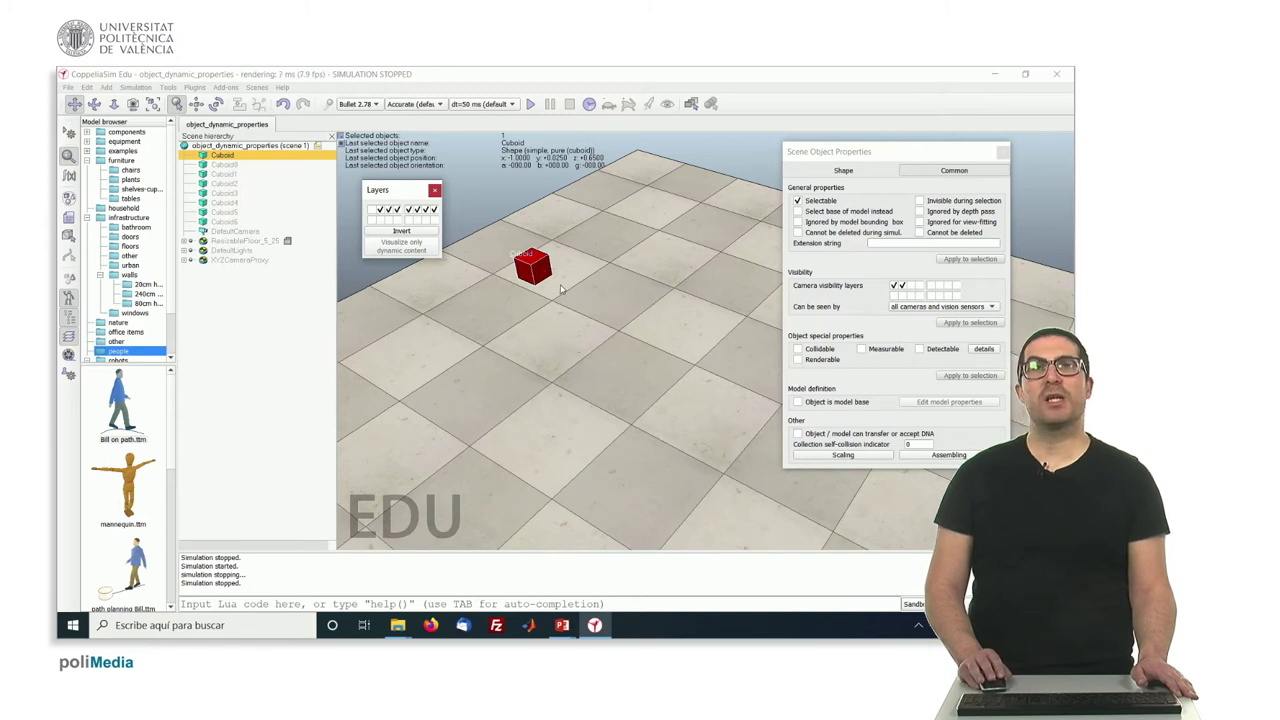
left_click(374, 209)
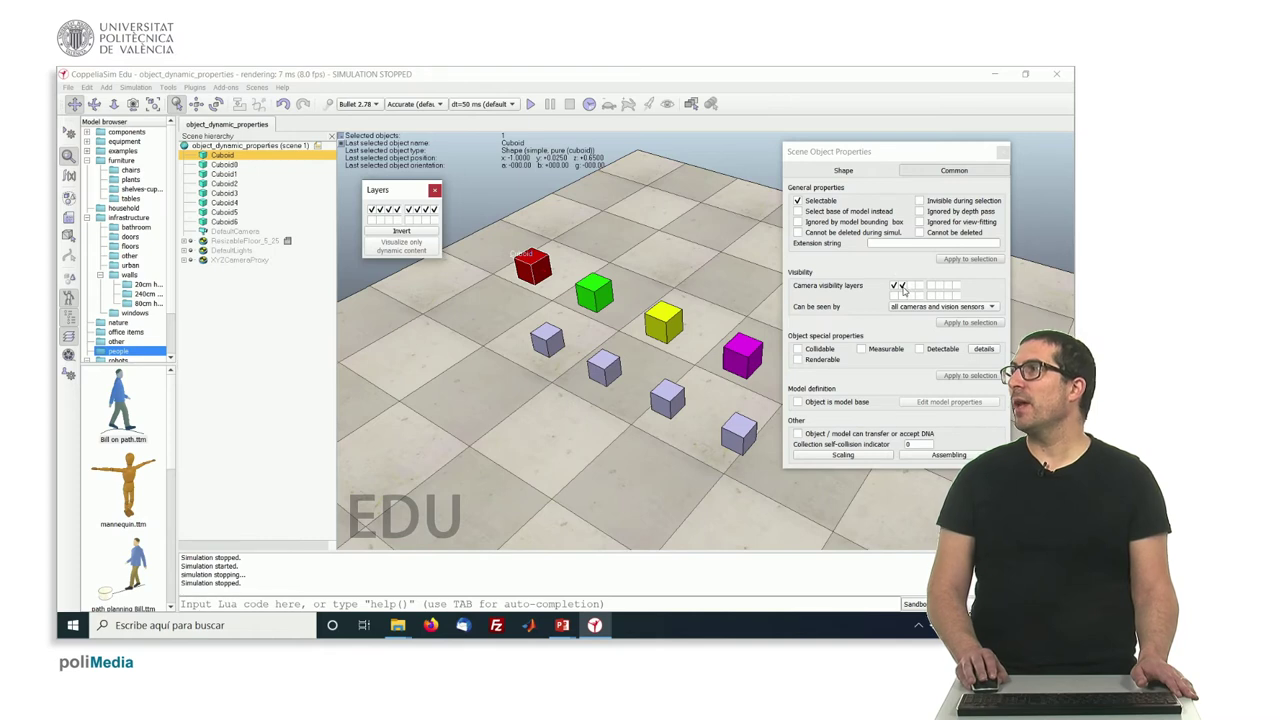
left_click(901, 286)
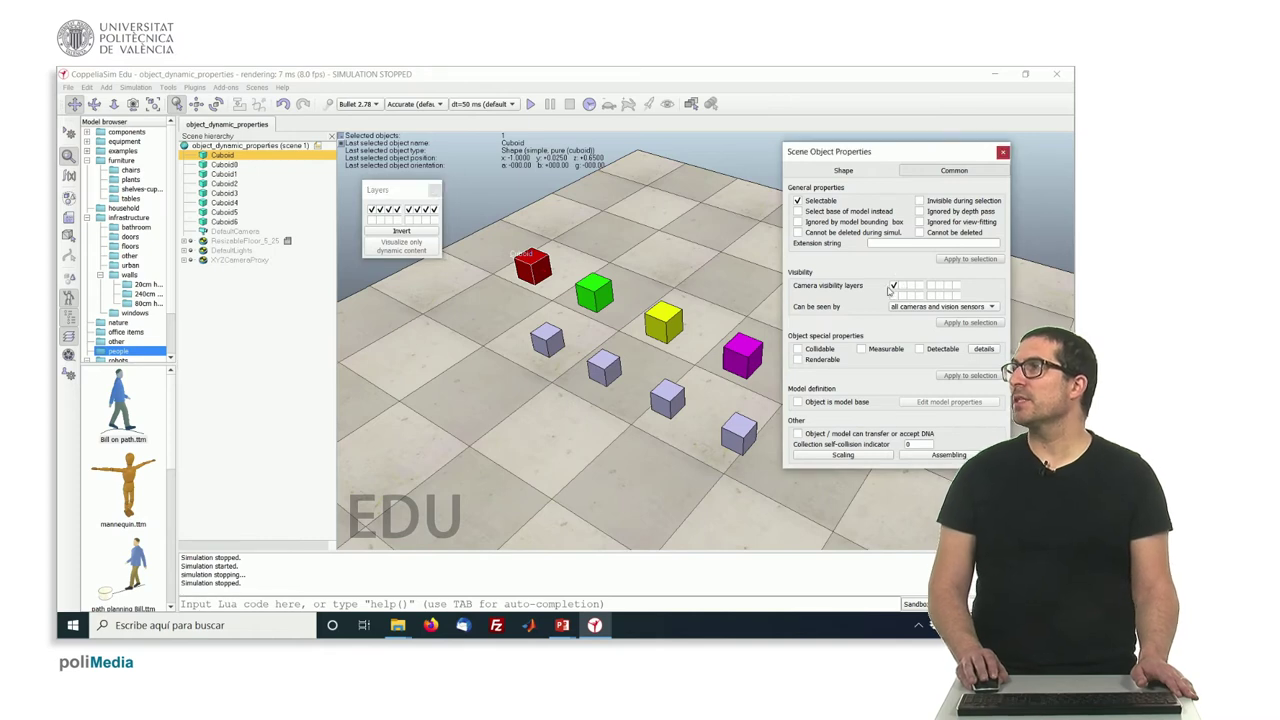
Invert the scene's active layers to inspect the normally hidden elements, and invert them back
left_click(392, 233)
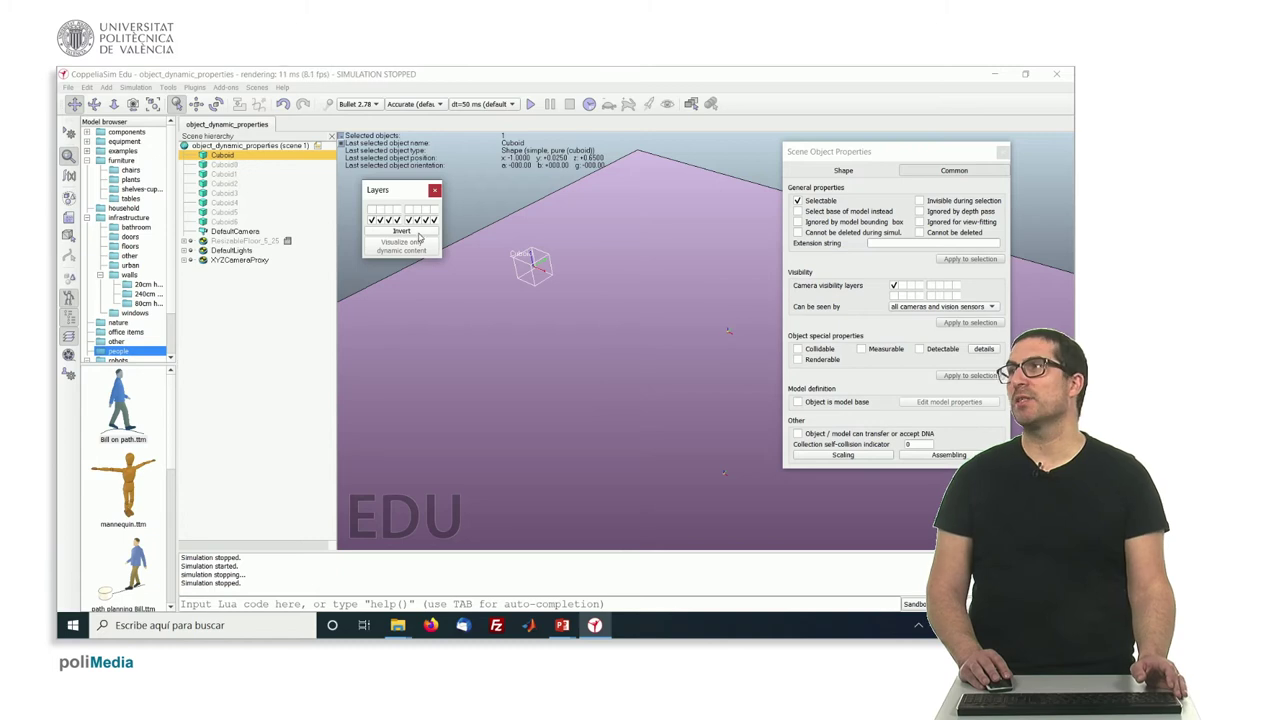
left_click(419, 233)
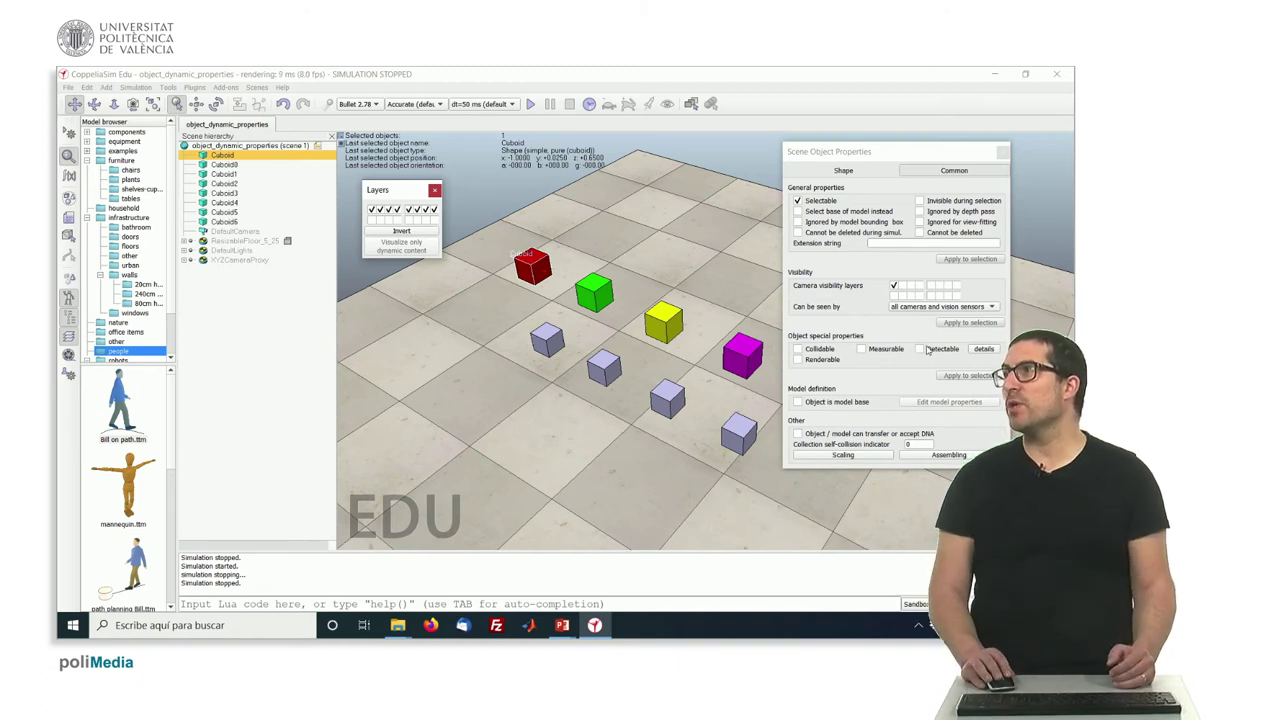
Try enabling the Collidable, Detectable and Renderable special properties of Cuboid, and disable all three again
left_click(917, 350)
left_click(919, 349)
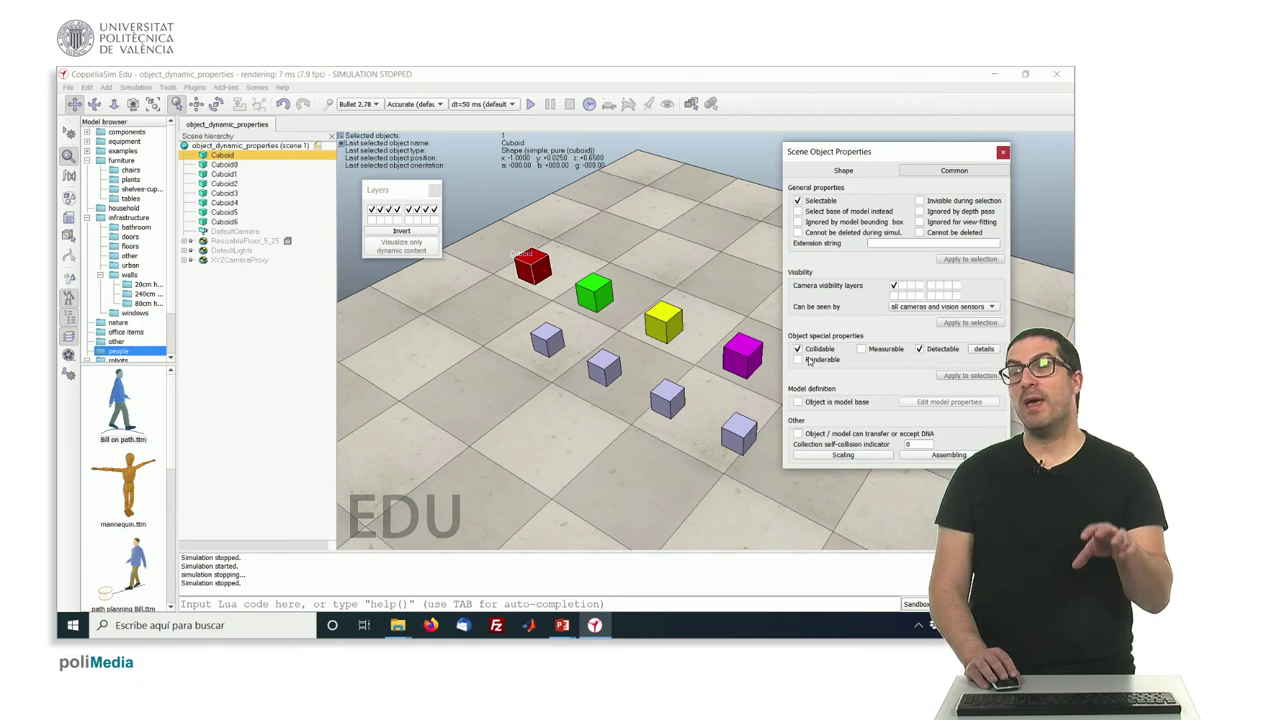
left_click(800, 362)
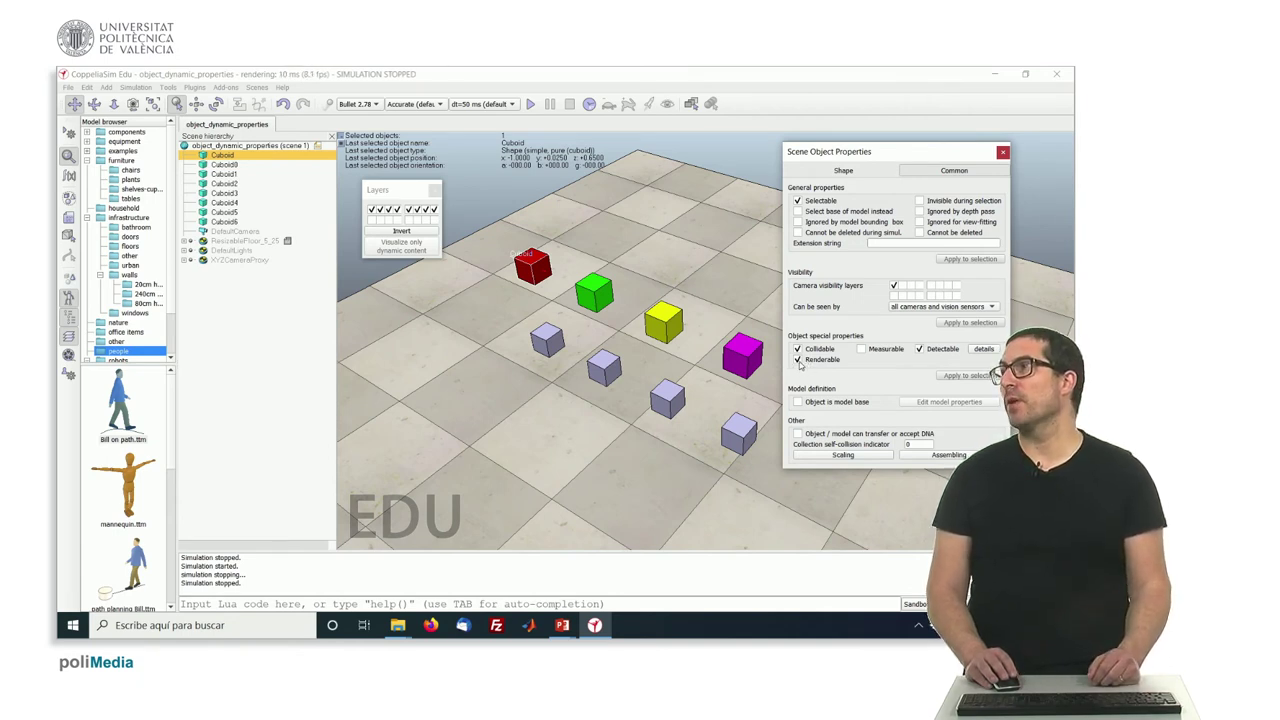
left_click(798, 360)
left_click(798, 349)
left_click(920, 348)
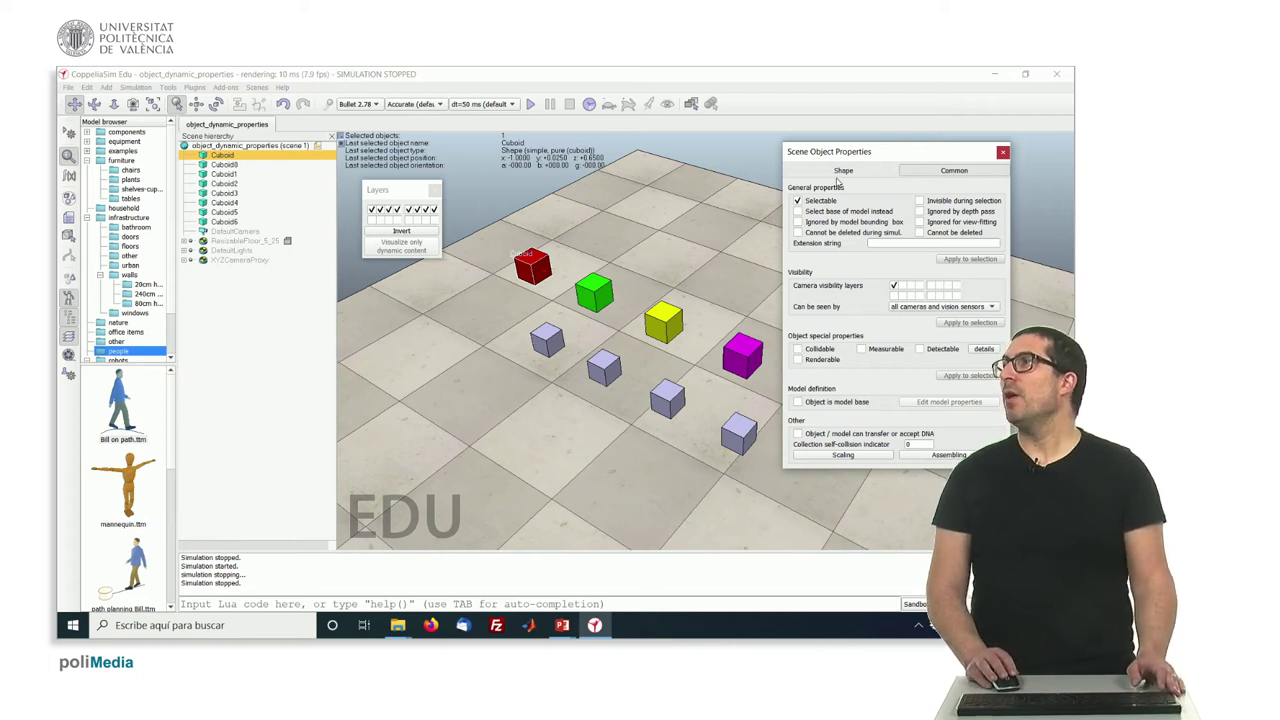
Try the green amount in the ambient/diffuse colour of Cuboid, leave it at 0.00, and close the colour settings
left_click(842, 171)
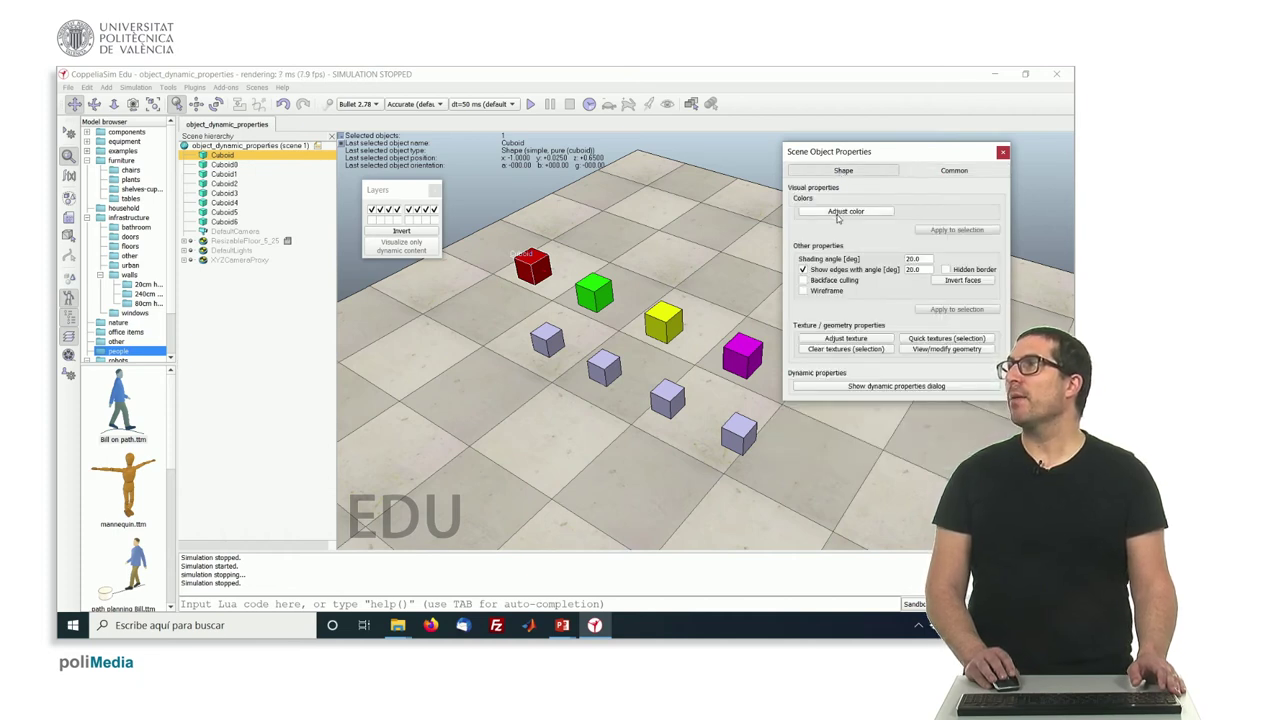
left_click(845, 212)
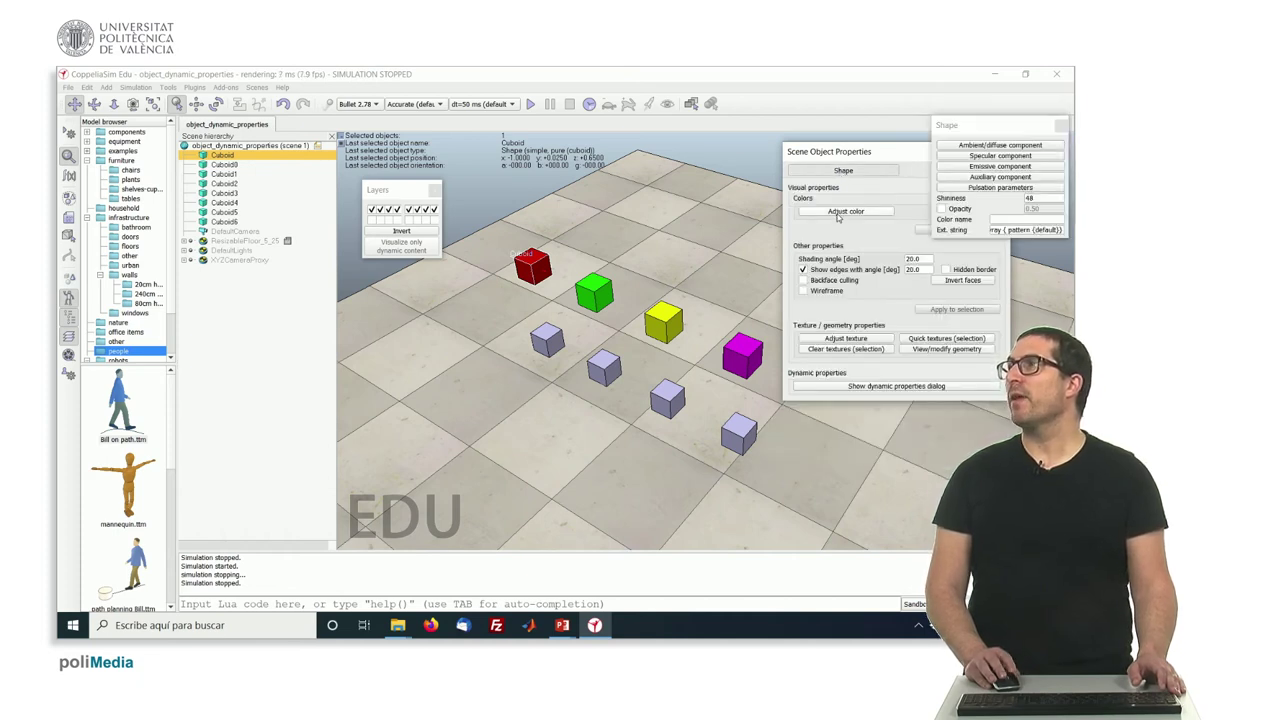
left_click(960, 146)
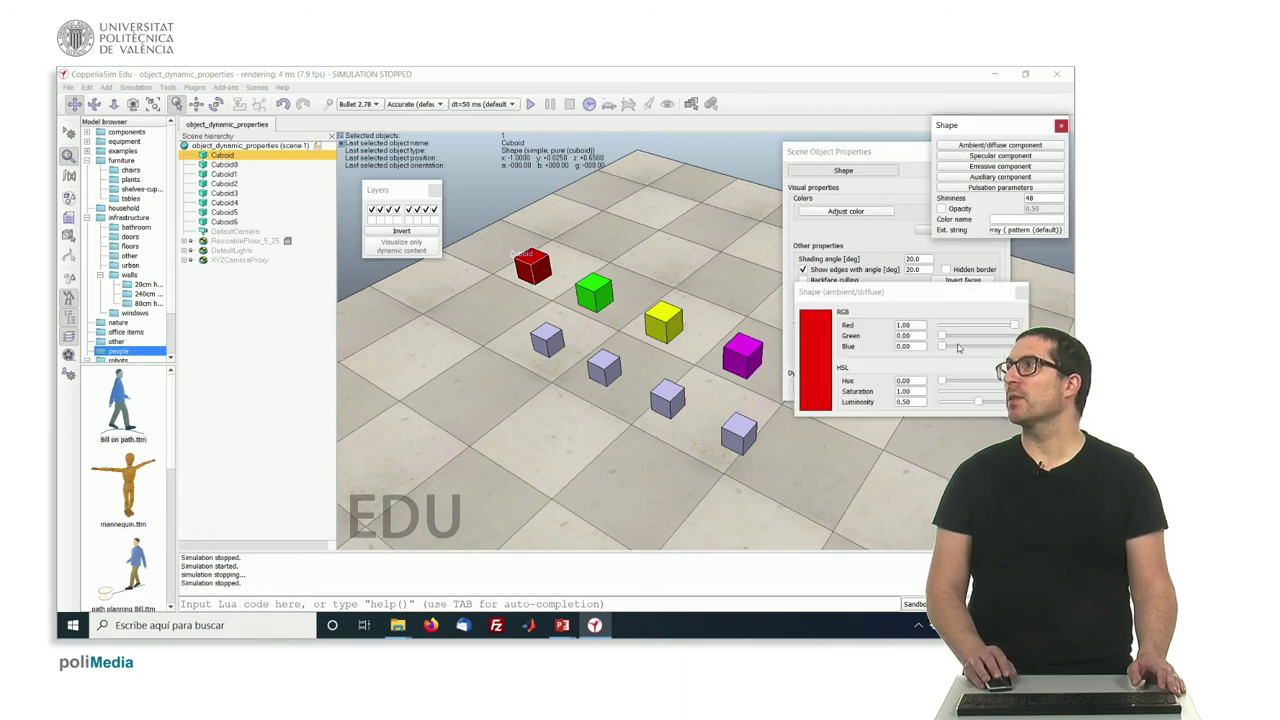
mouse_move(942, 336)
left_mouse_down()
mouse_move(1010, 342)
mouse_move(938, 342)
left_mouse_up()
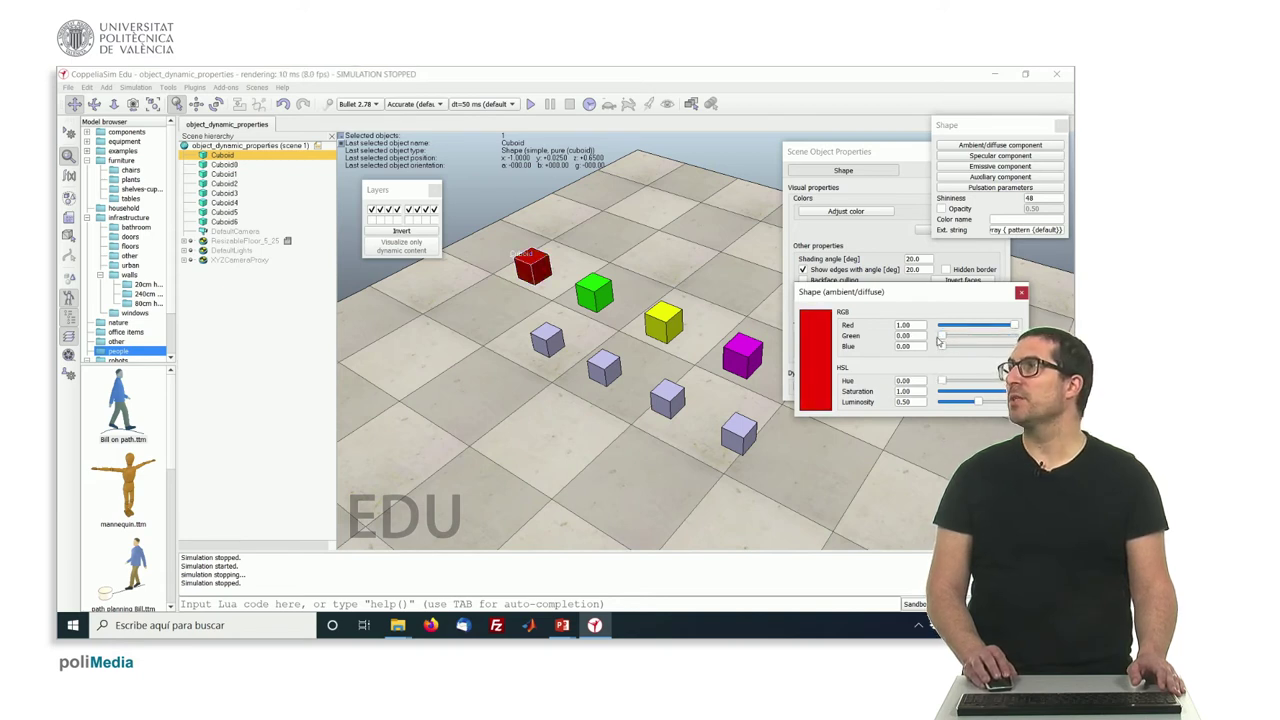
left_click(1021, 294)
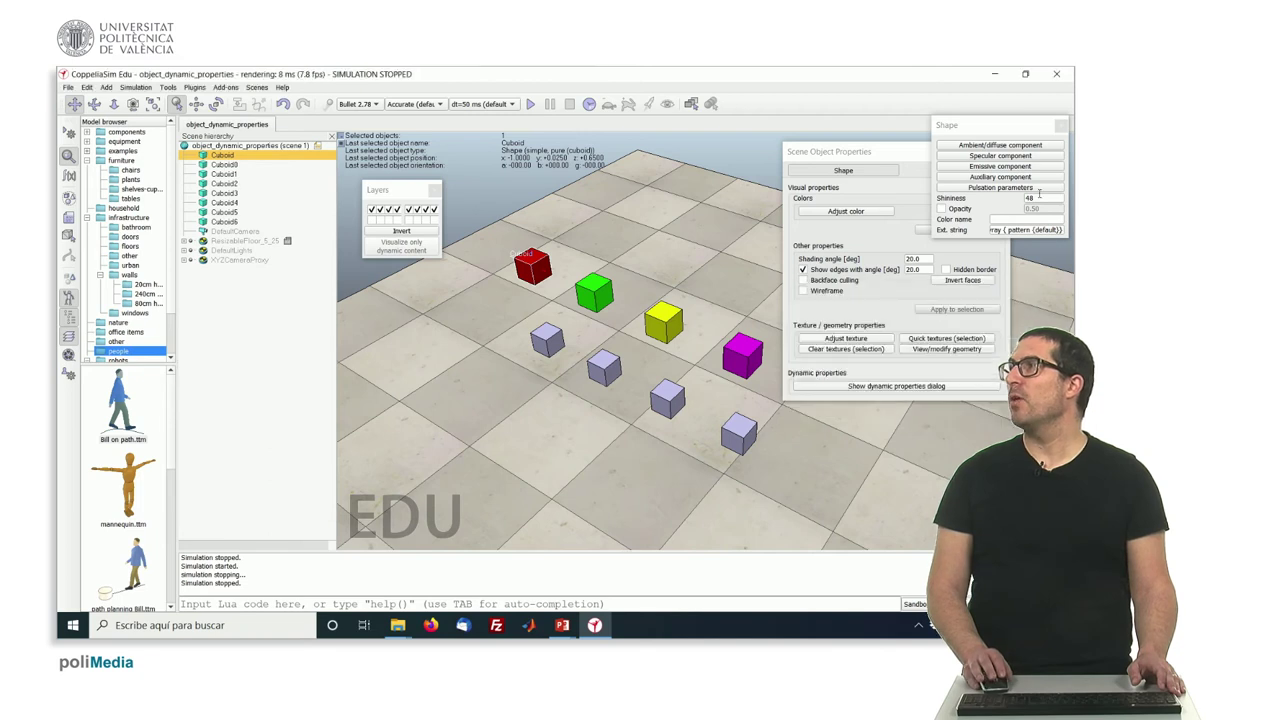
left_click(1061, 125)
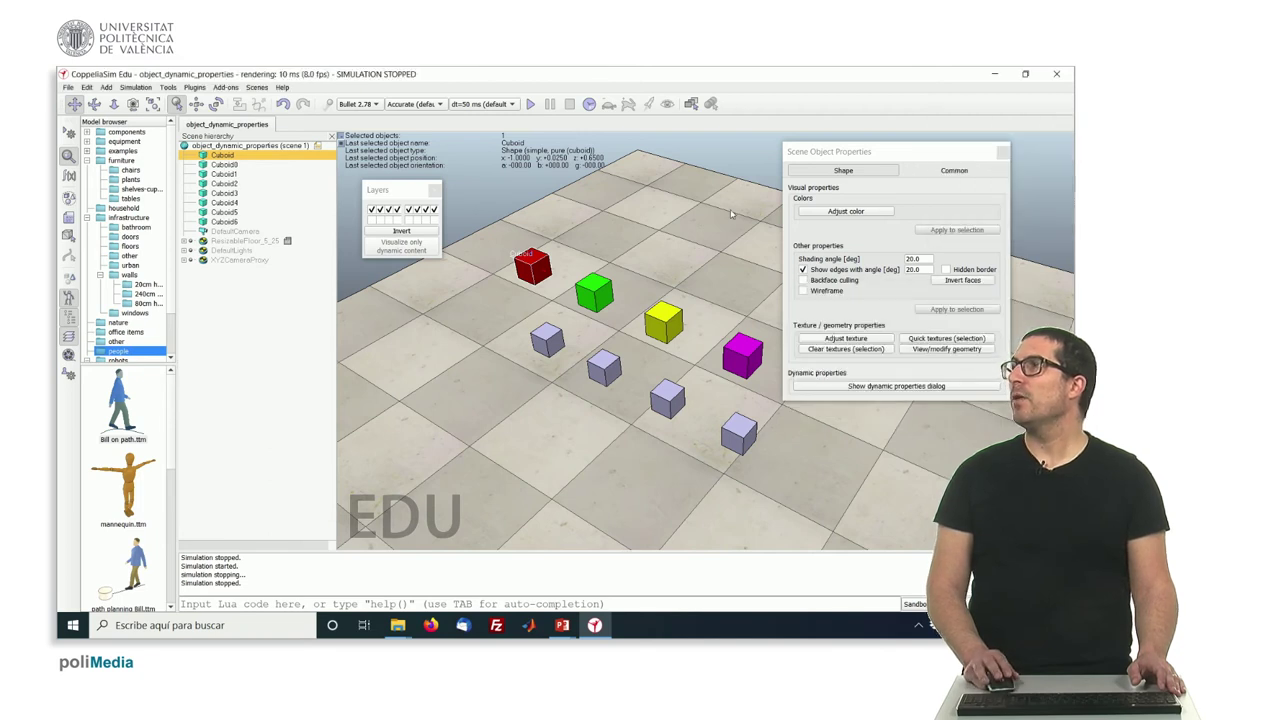
Try to assign a texture from the existing scene textures to Cuboid0, the grey cuboid below the red one
left_click(547, 335)
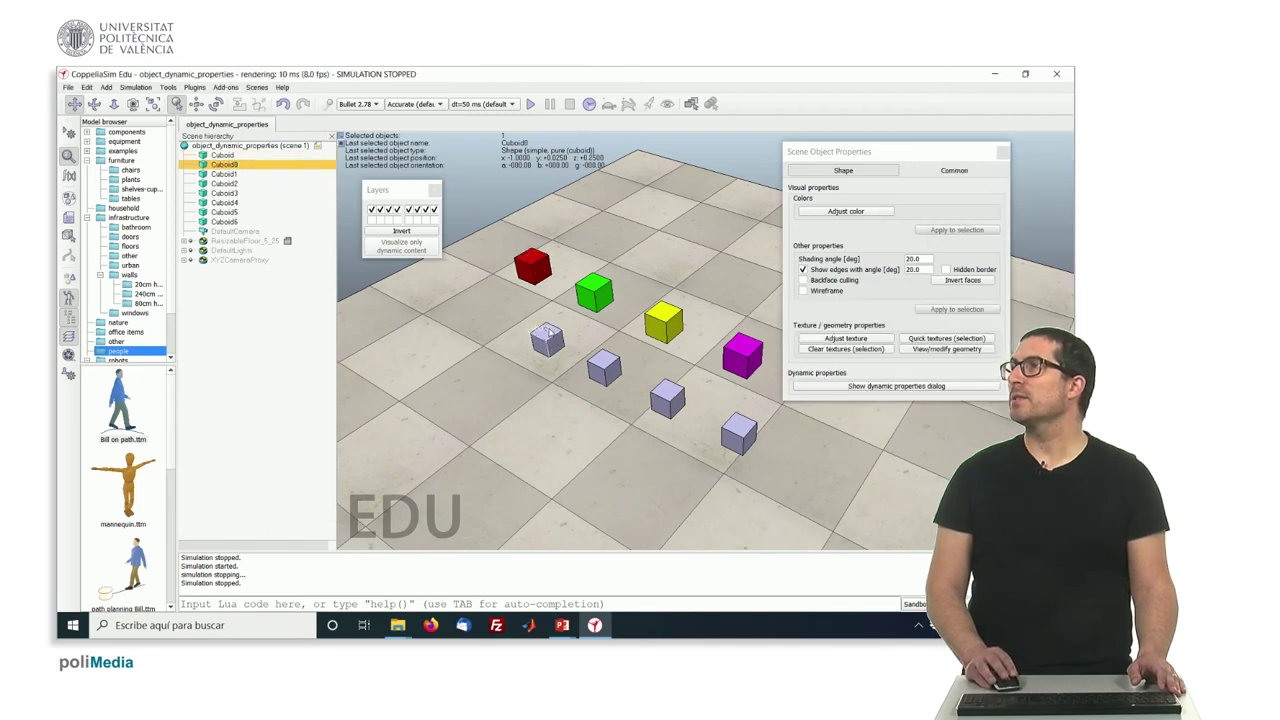
left_click(837, 340)
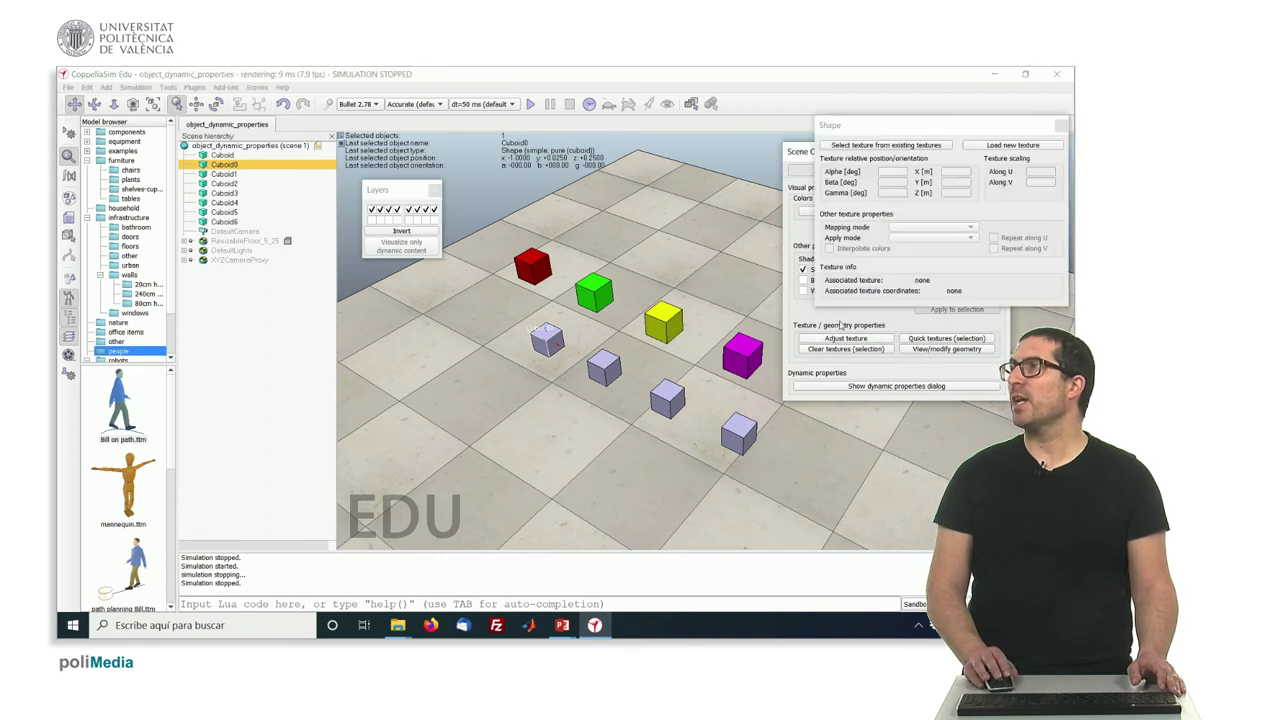
left_click(858, 146)
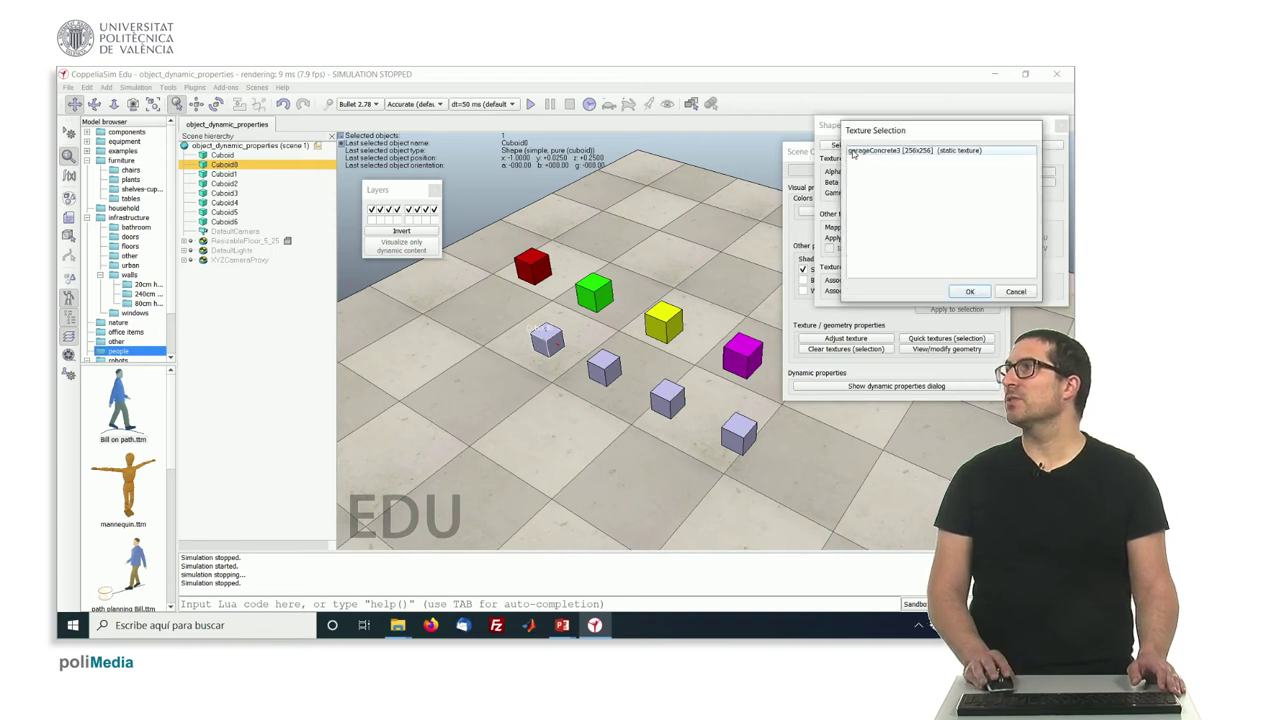
left_click(969, 292)
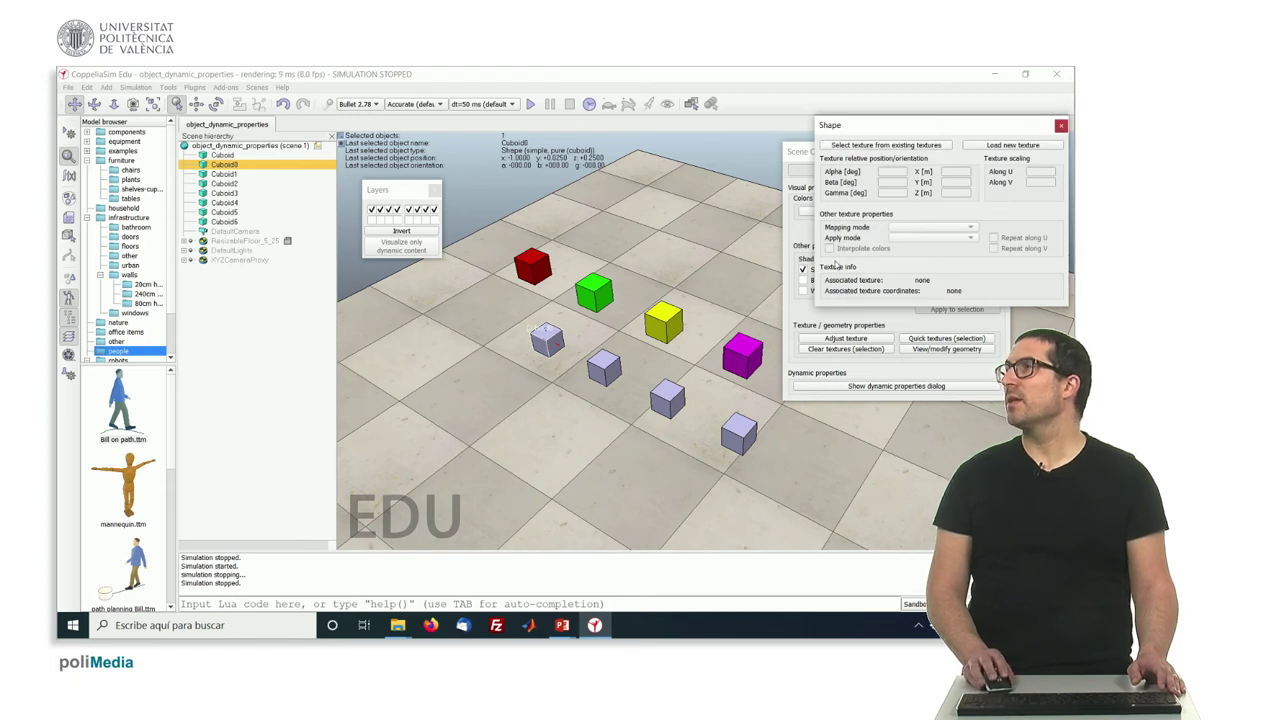
left_click(572, 366)
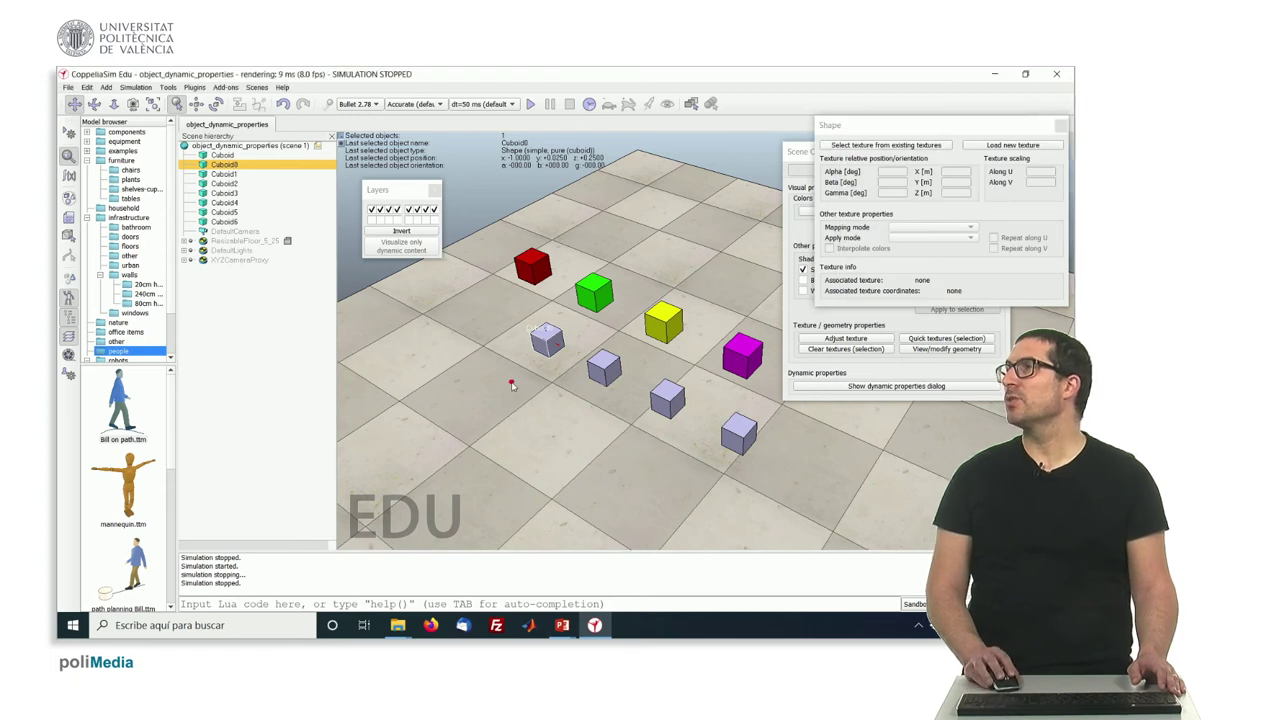
Apply the existing garageConcrete3 texture to Cuboid0 and clear the selection
left_click(550, 340)
left_click(845, 340)
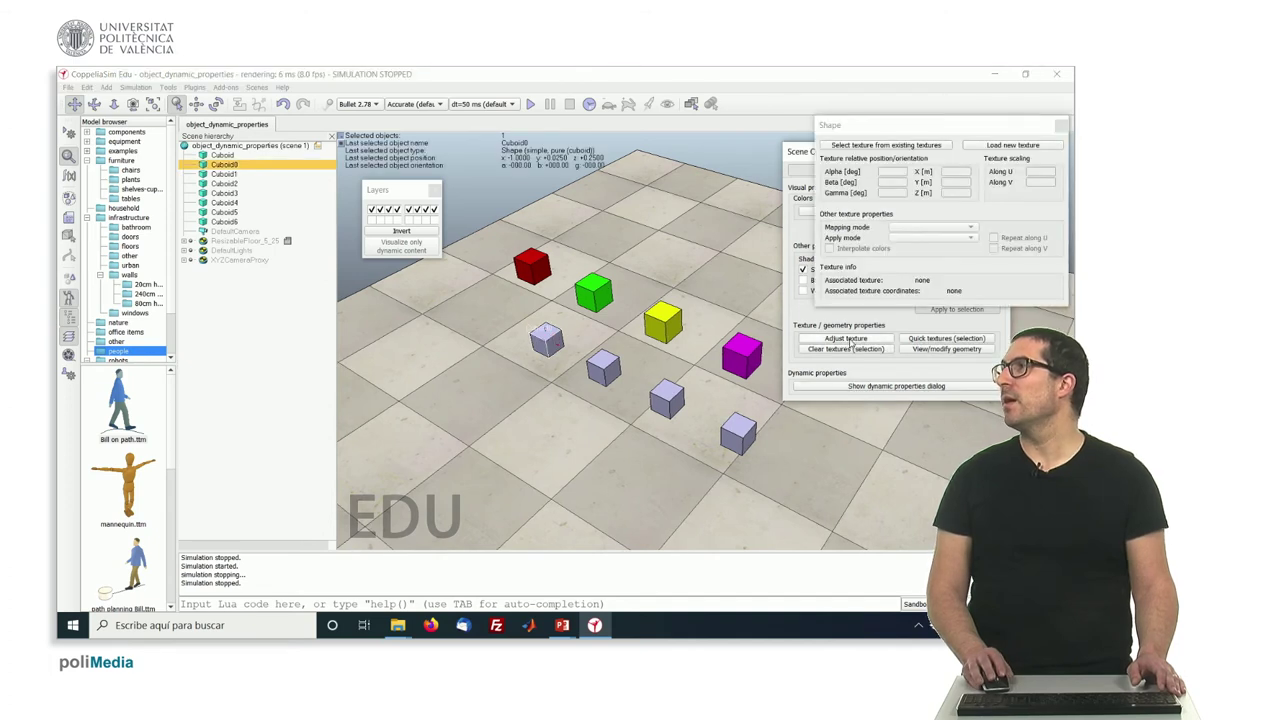
left_click(899, 146)
left_click(889, 152)
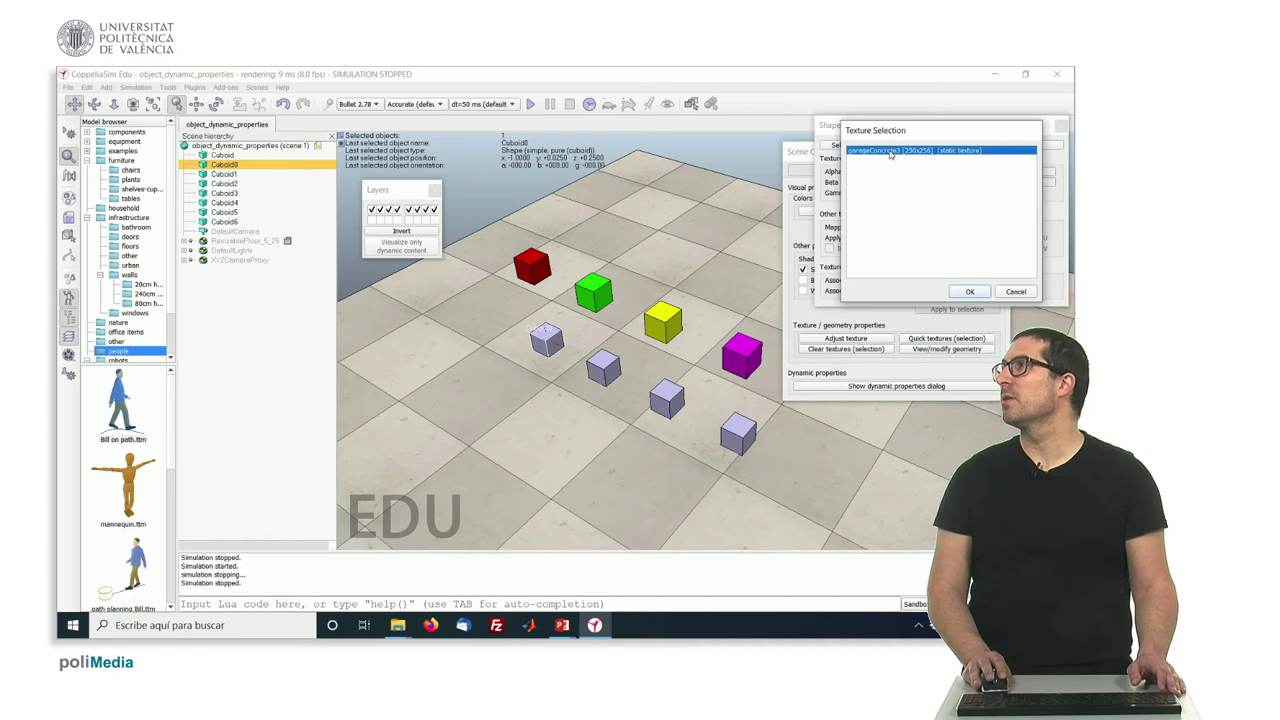
left_click(967, 291)
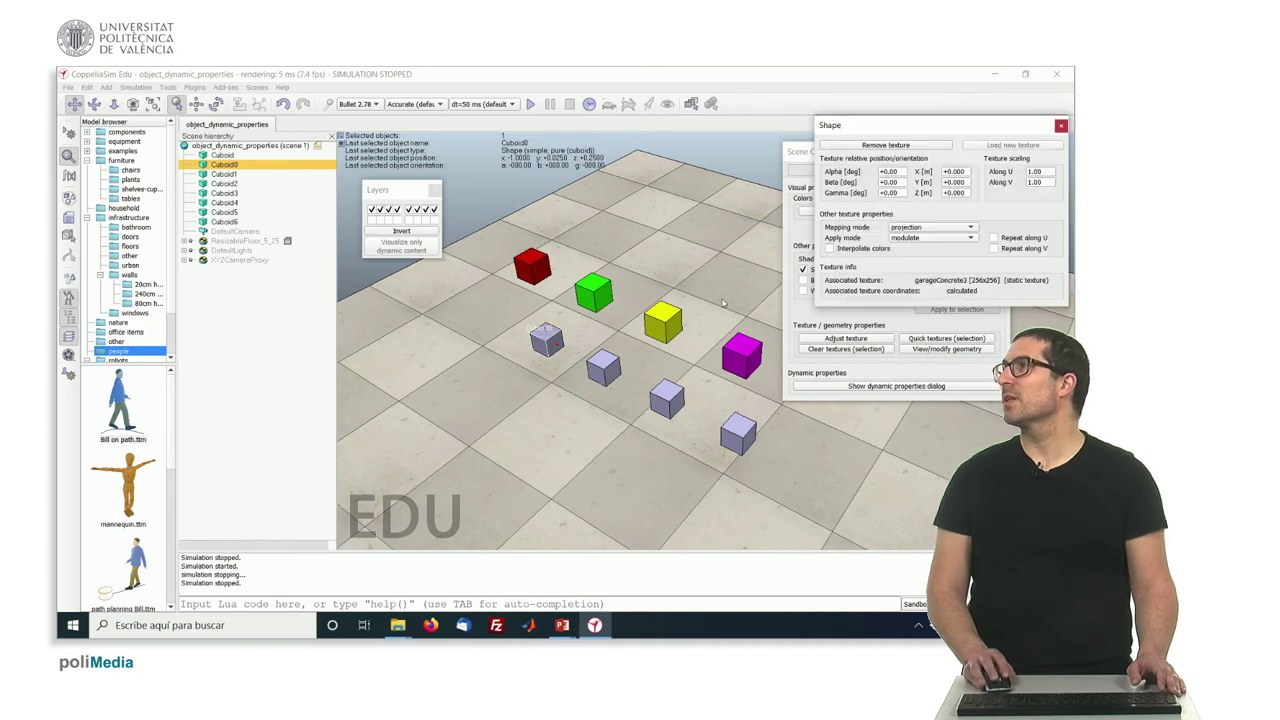
left_click(544, 366)
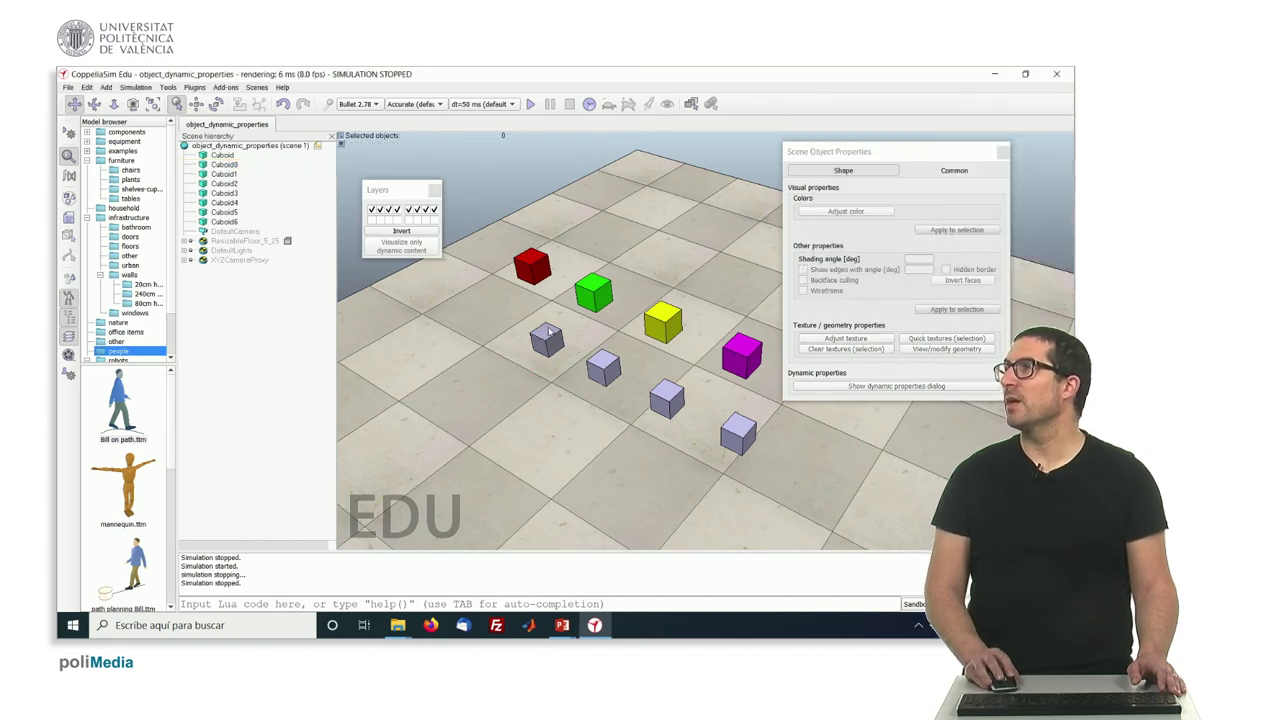
Open the rigid body dynamic properties of the red Cuboid and place that dialog over the object properties
left_click(533, 272)
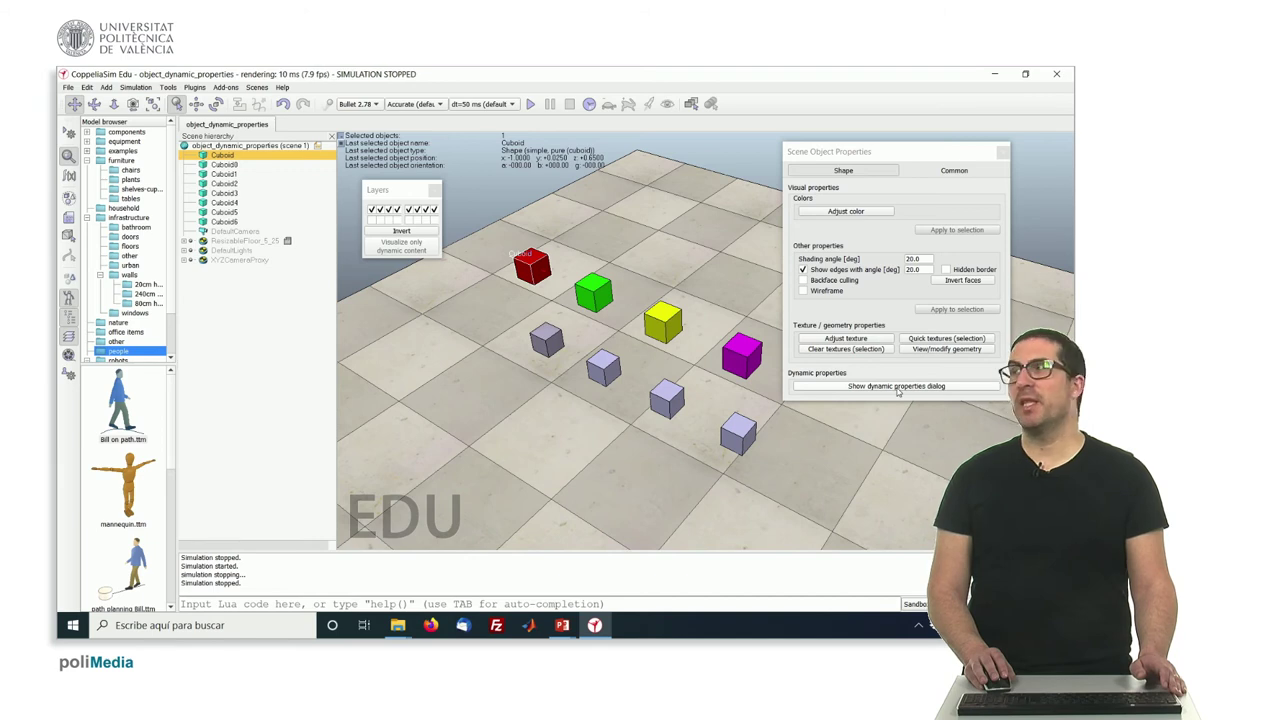
left_click(897, 386)
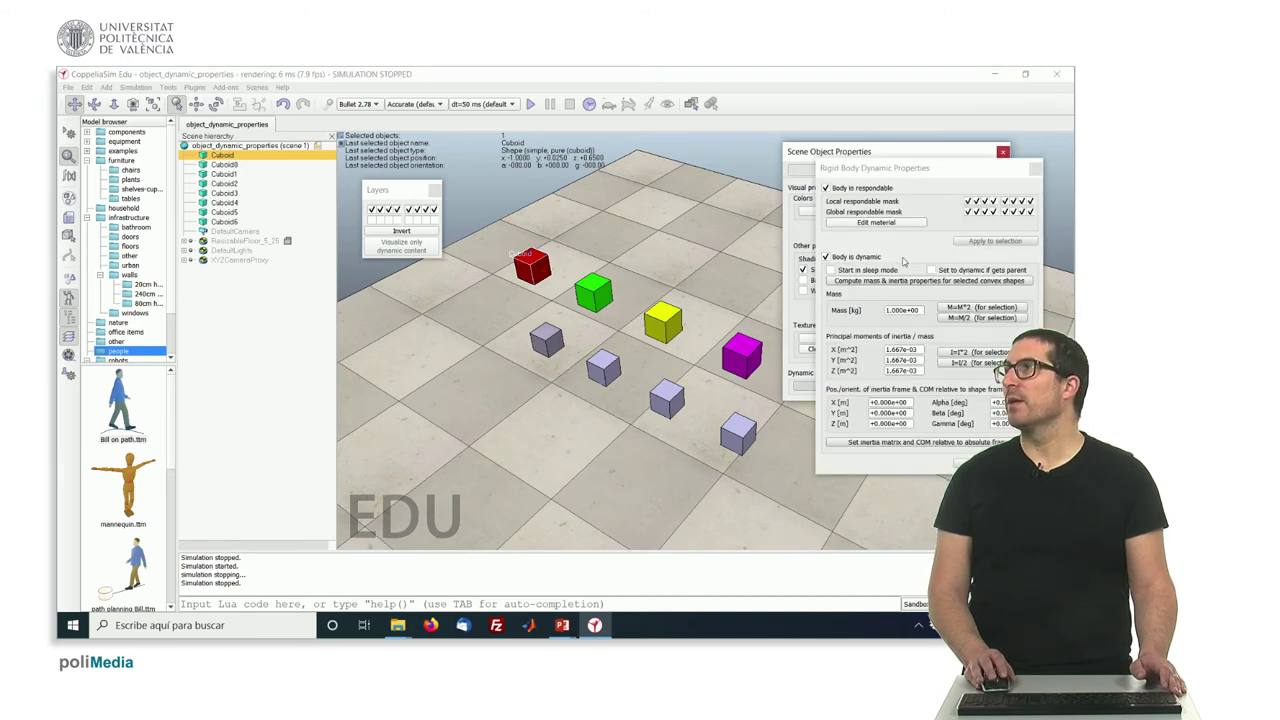
left_click_drag(892, 167, 871, 182)
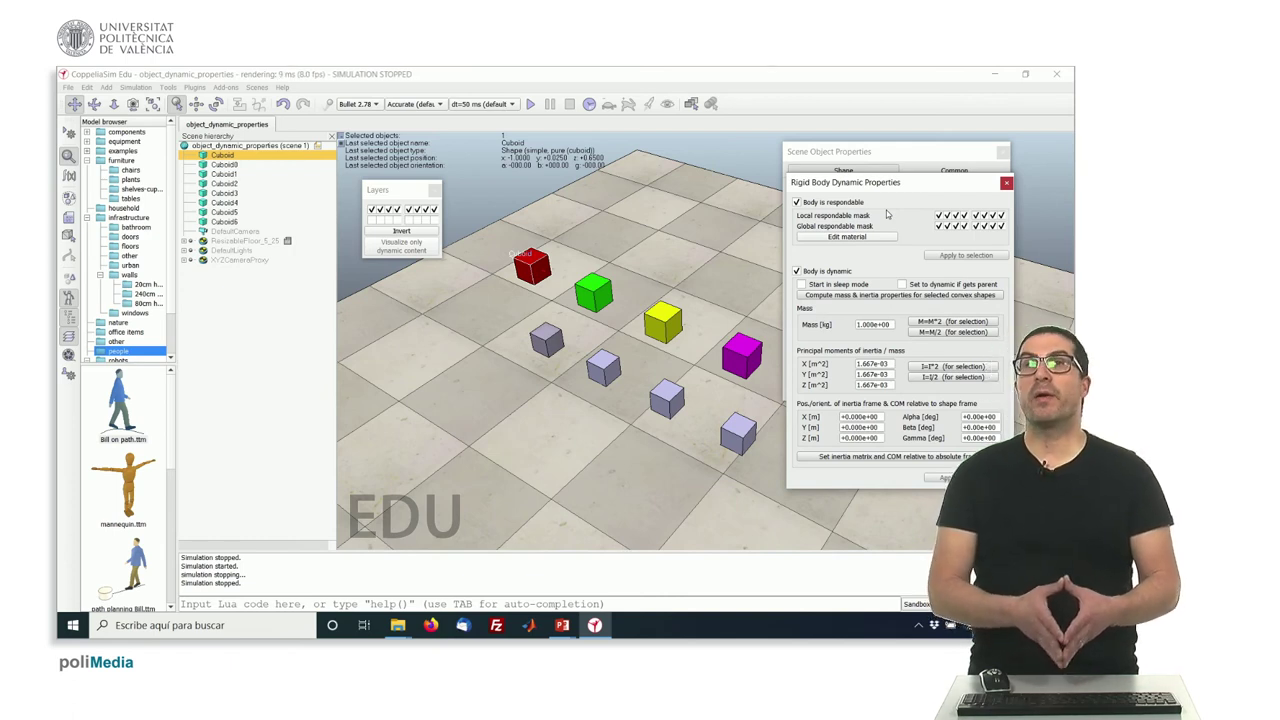
Try disabling the respondable and dynamic options of the red Cuboid, and enable both again
left_click(797, 203)
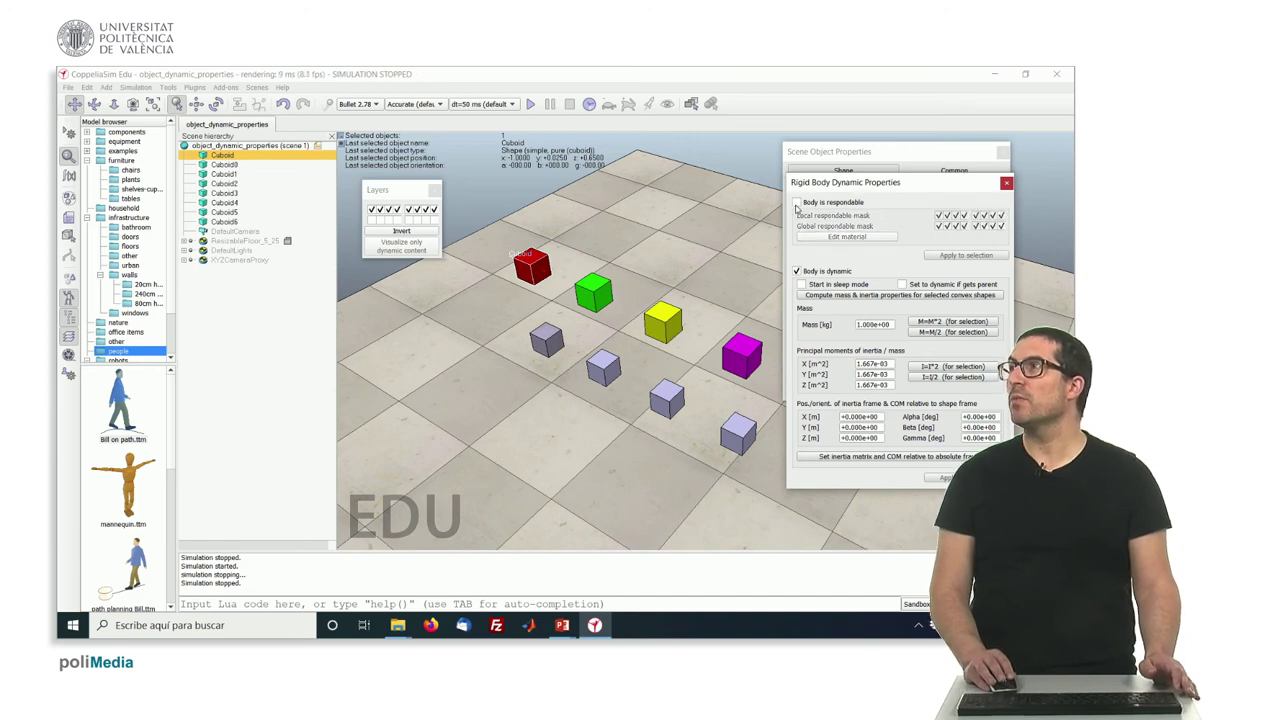
left_click(797, 203)
left_click(797, 203)
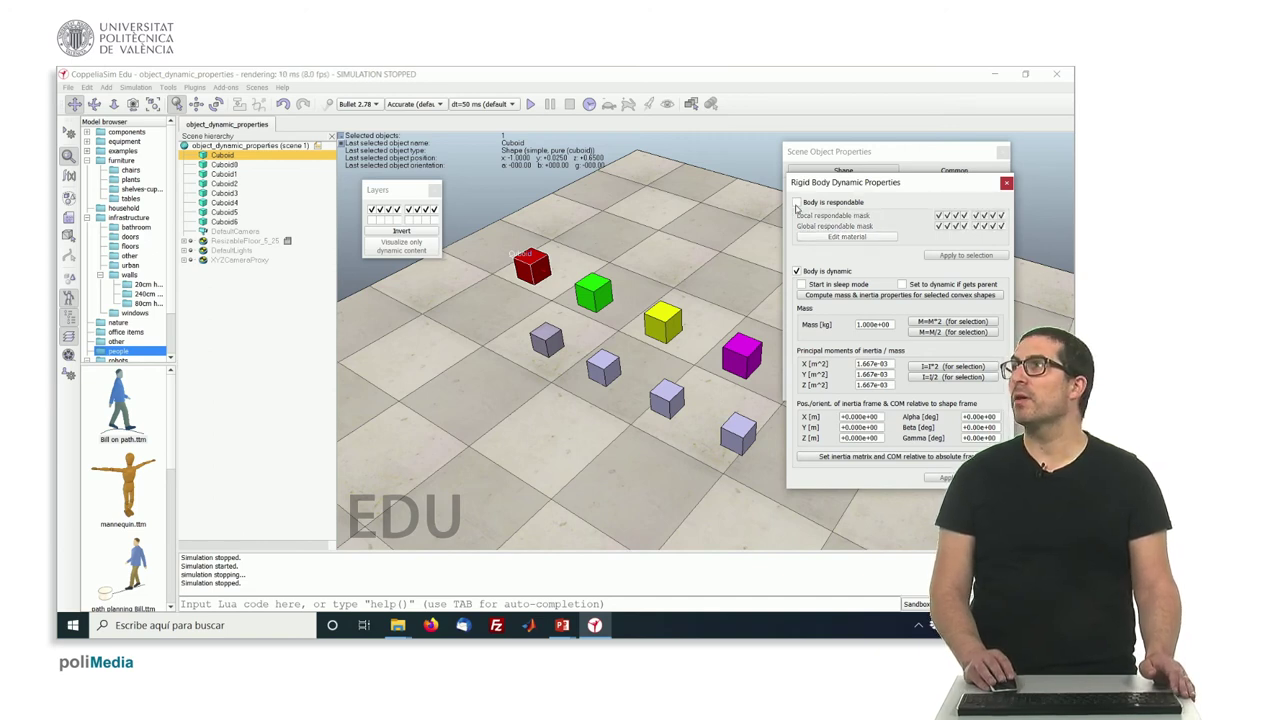
left_click(797, 271)
left_click(798, 272)
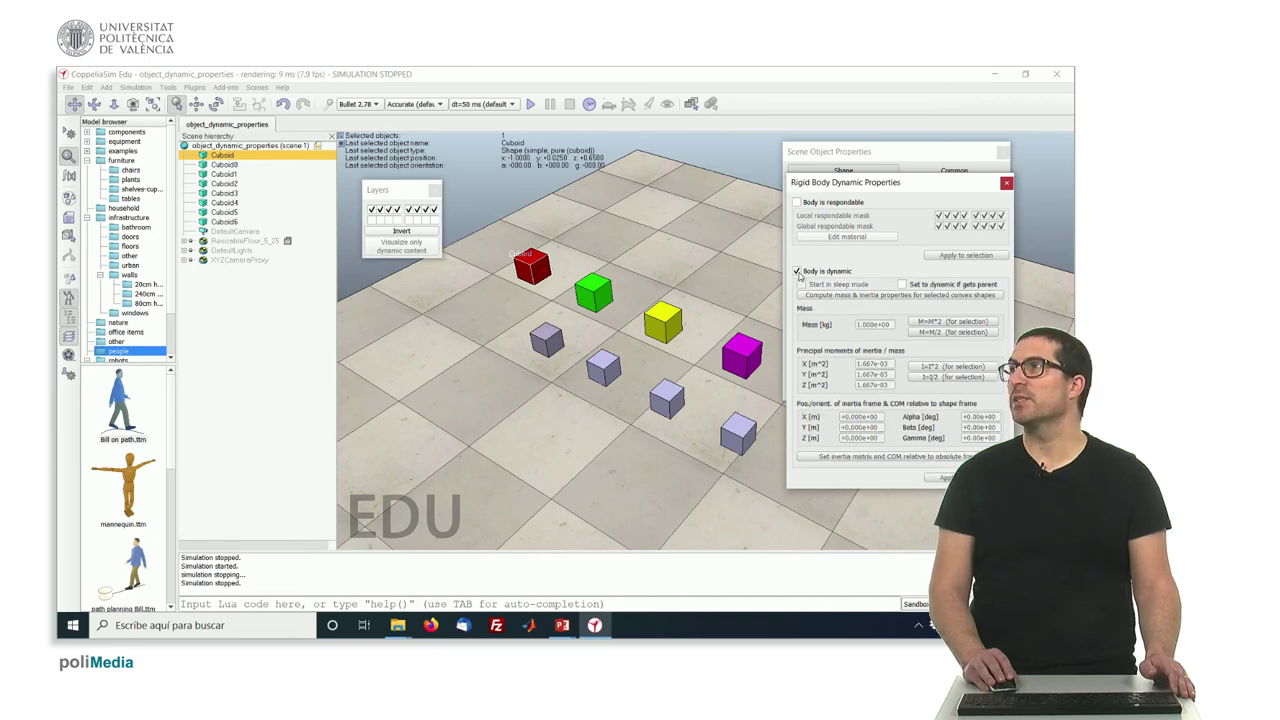
left_click(798, 203)
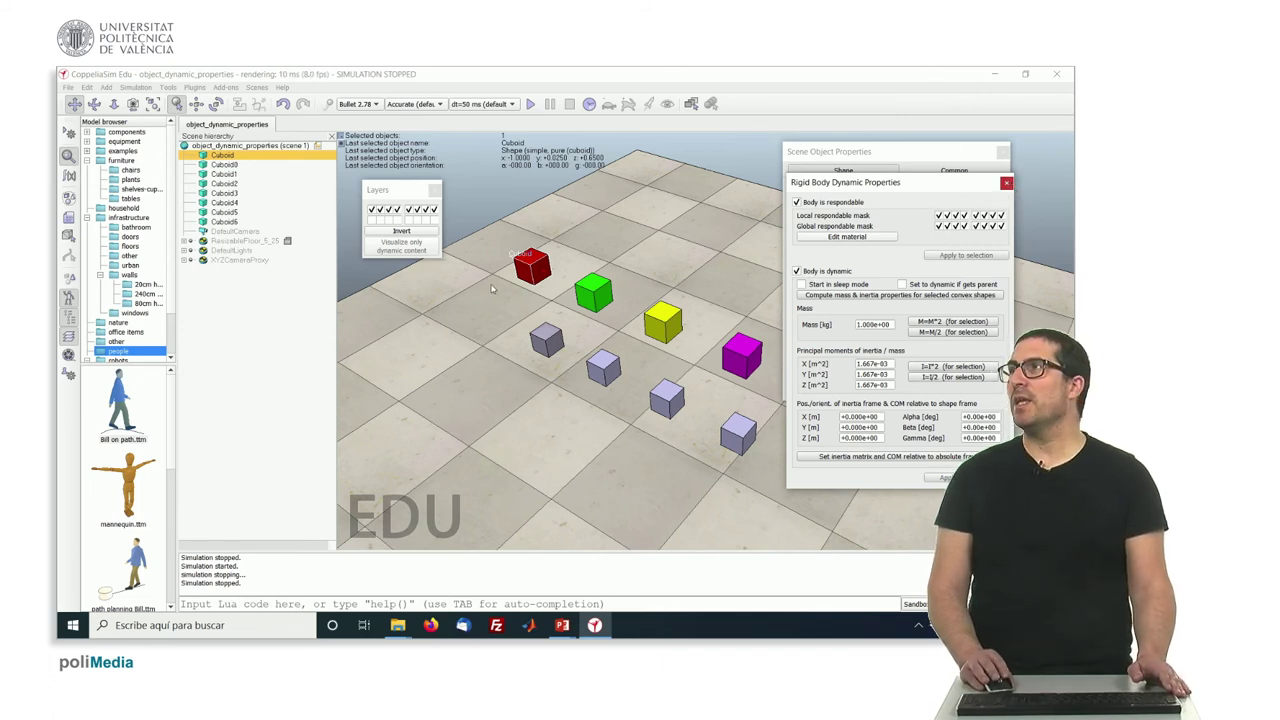
Examine the respondable and dynamic settings of each coloured cuboid and of the grey cuboid beneath it
left_click(748, 358)
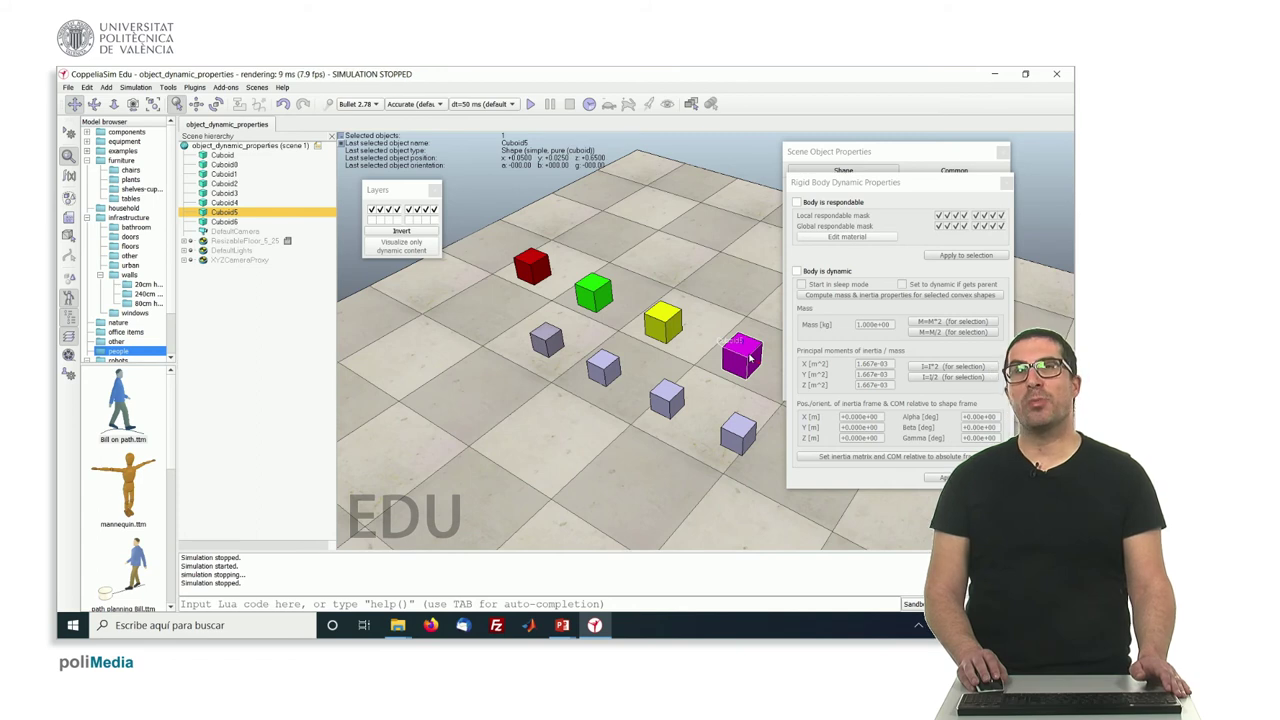
left_click(741, 432)
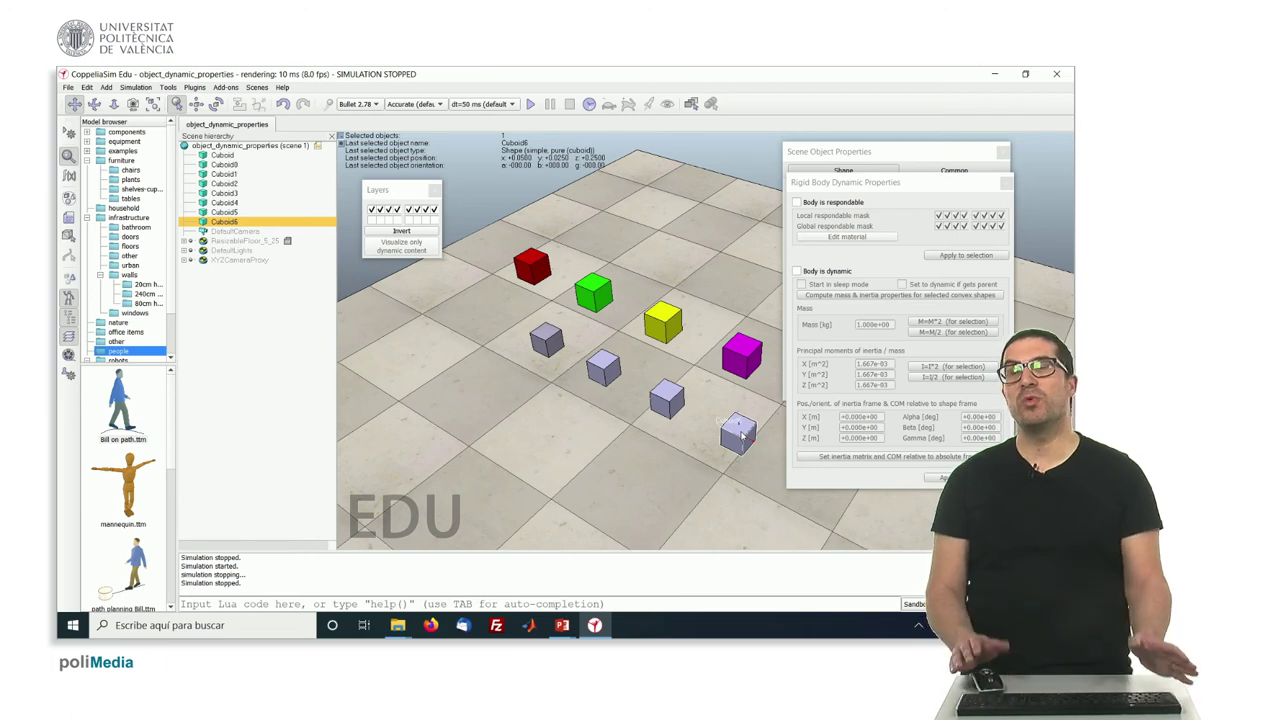
left_click(670, 322)
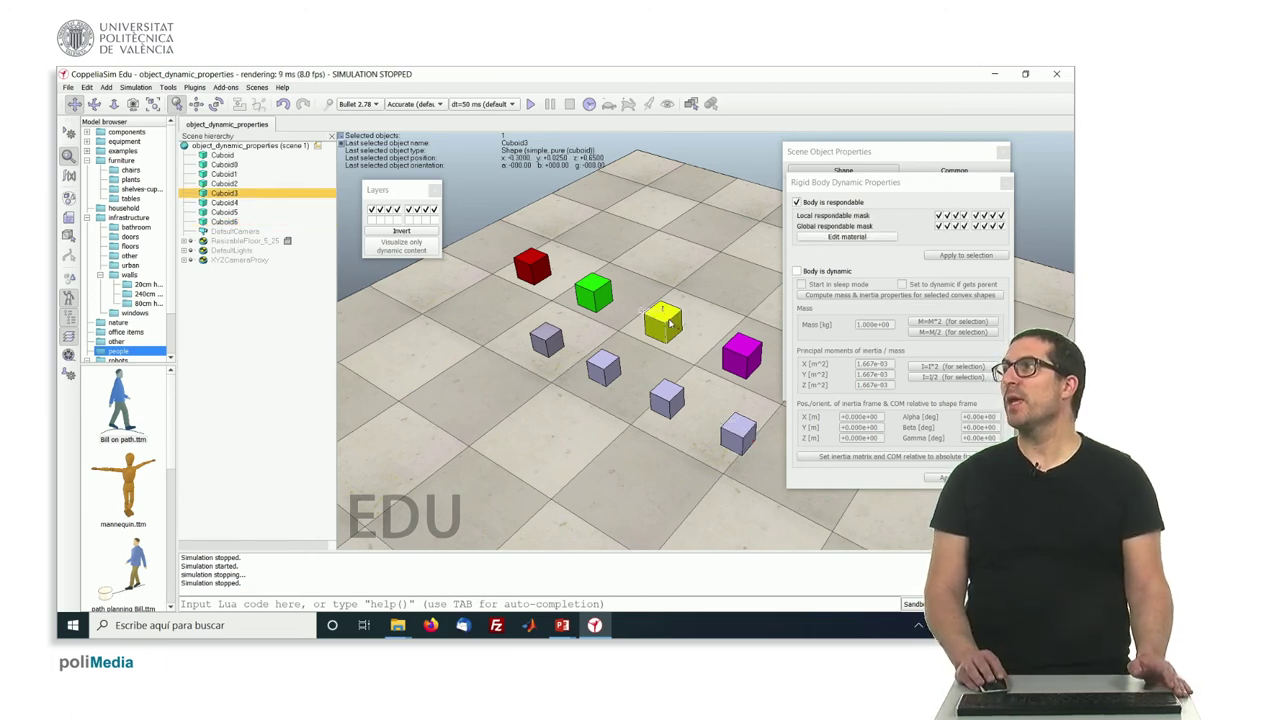
left_click(666, 390)
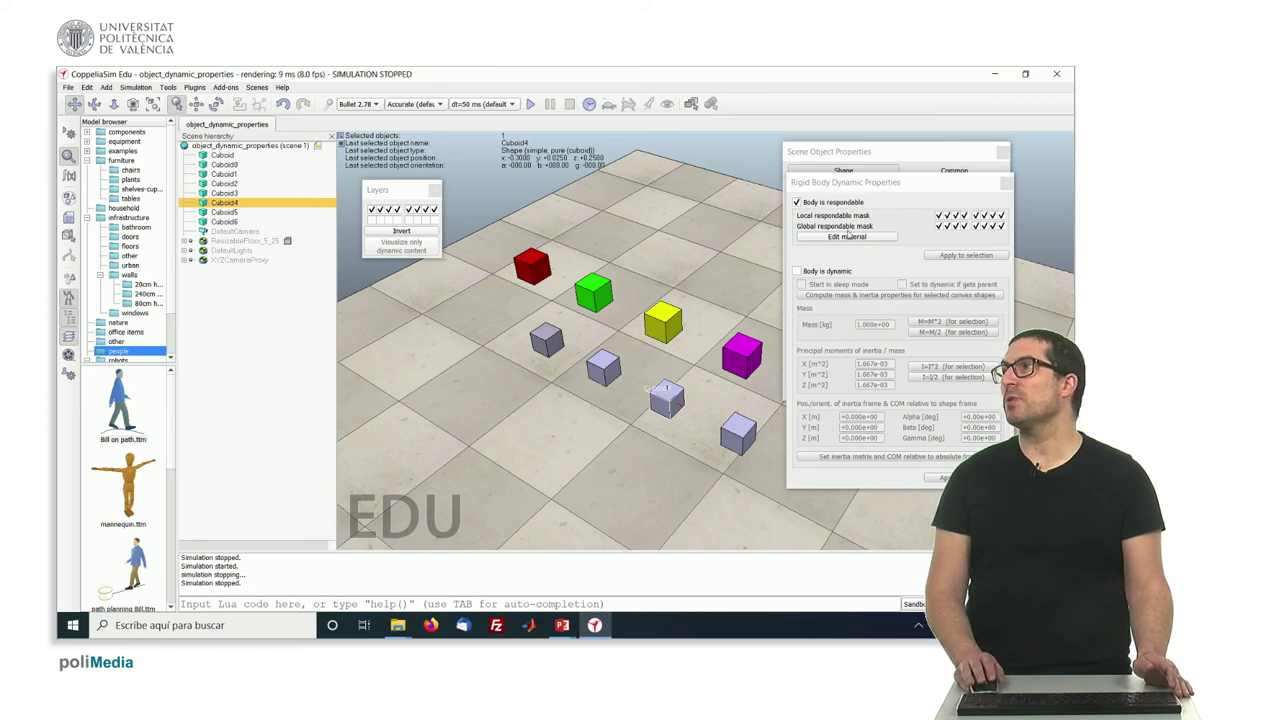
left_click(591, 293)
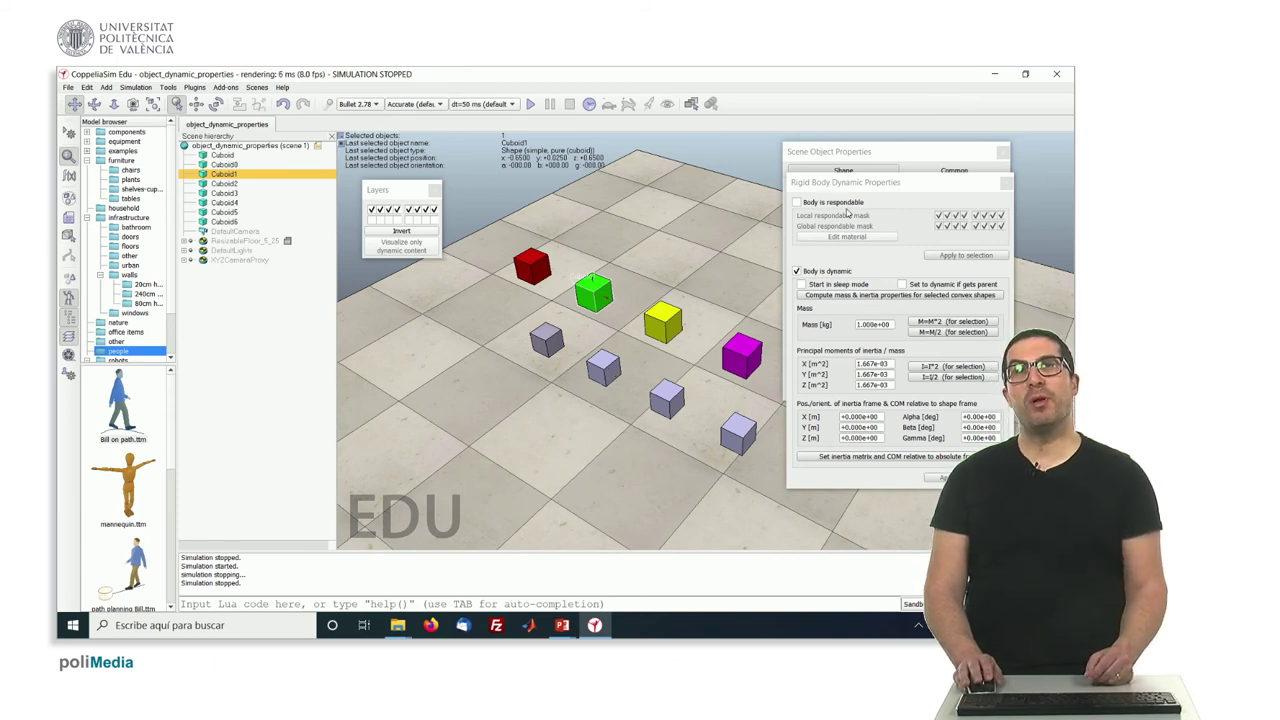
left_click(600, 373)
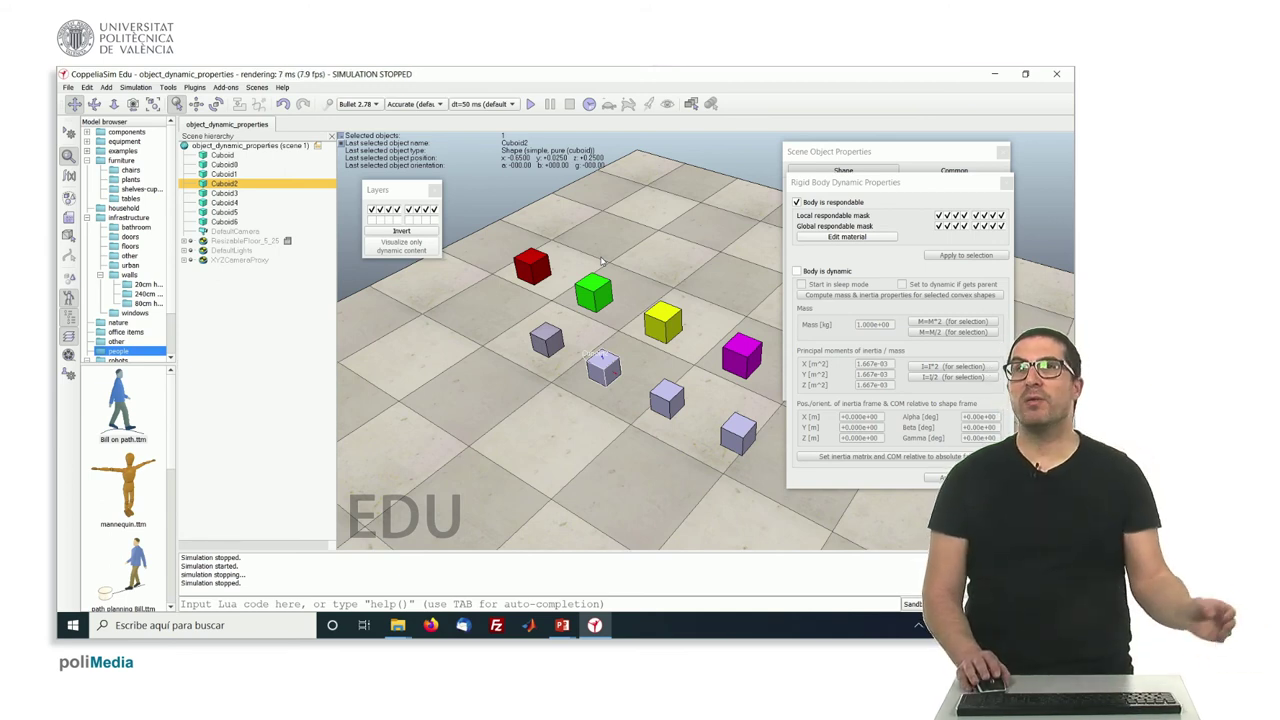
left_click(533, 268)
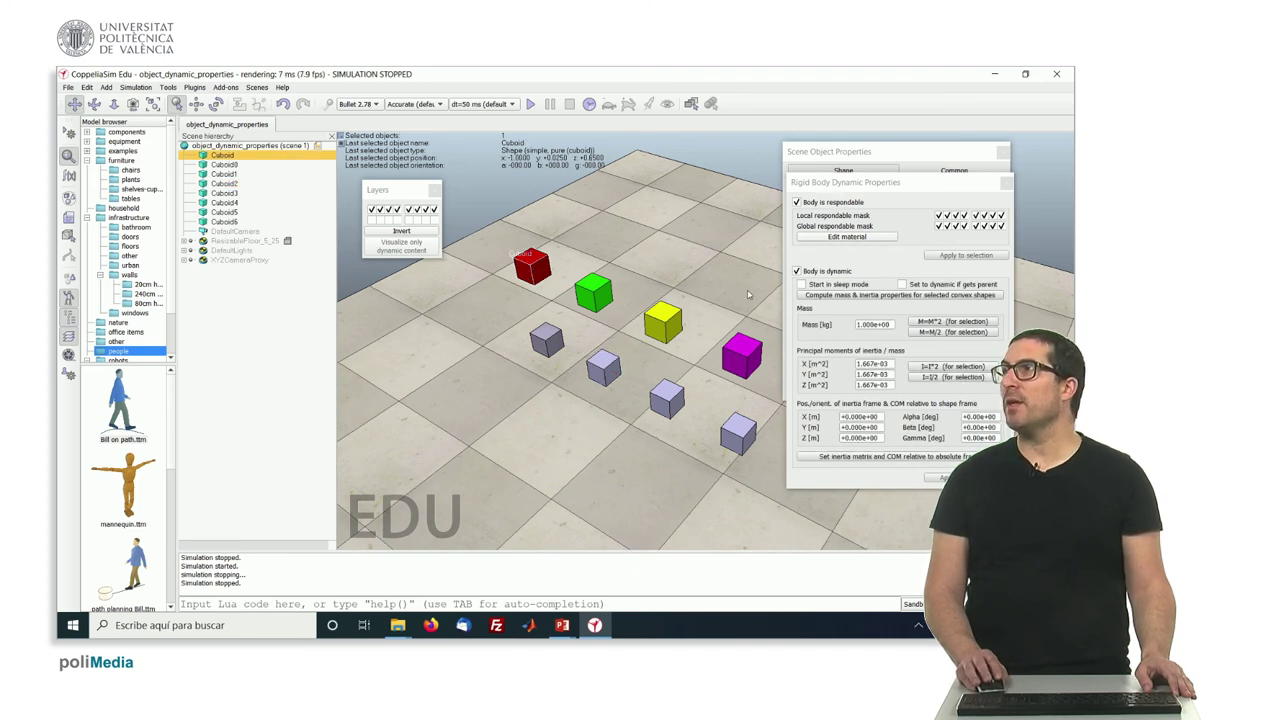
left_click(540, 338)
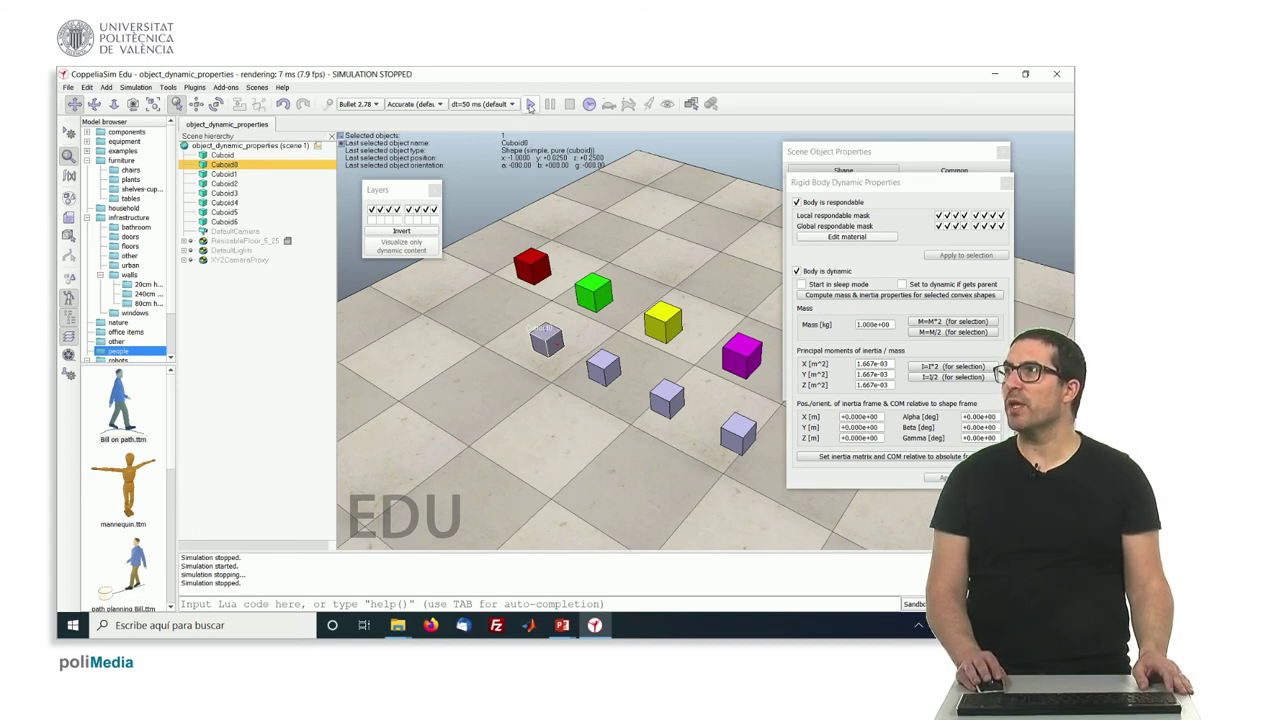
Move the property dialogs away from the cuboids, then run the simulation to watch the cuboids fall and stop it
left_click_drag(869, 152, 931, 144)
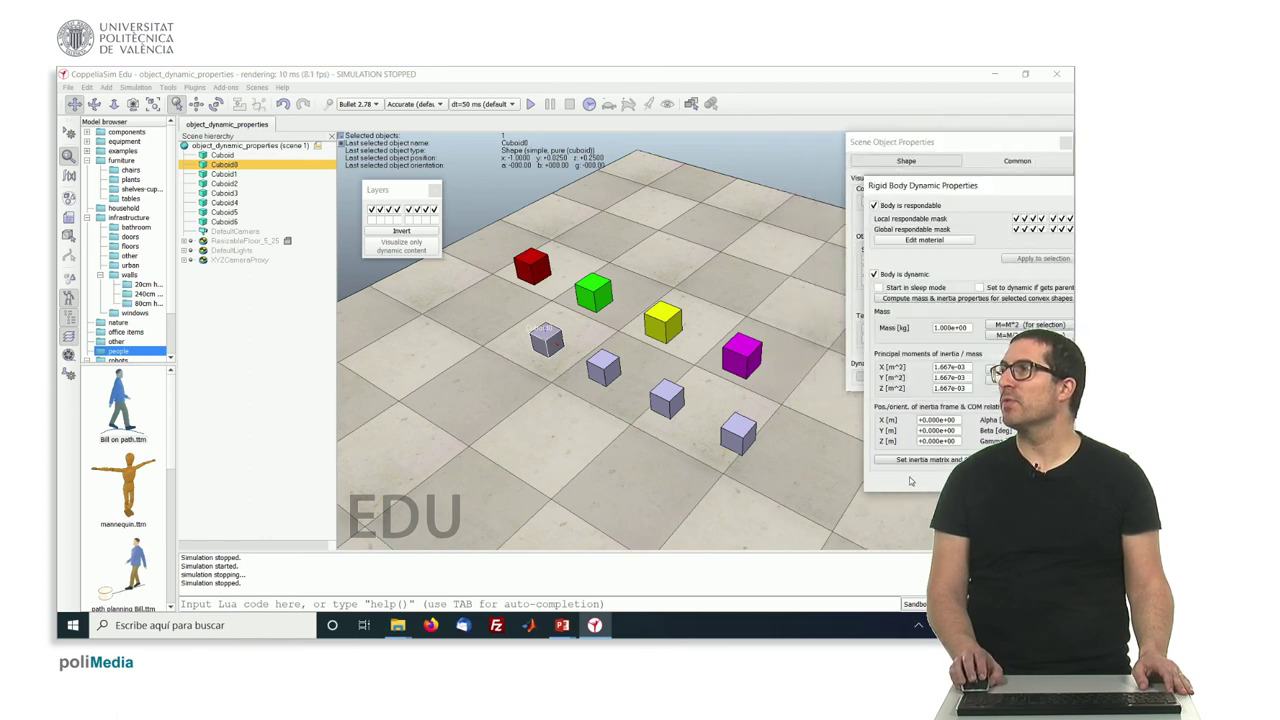
left_click(530, 104)
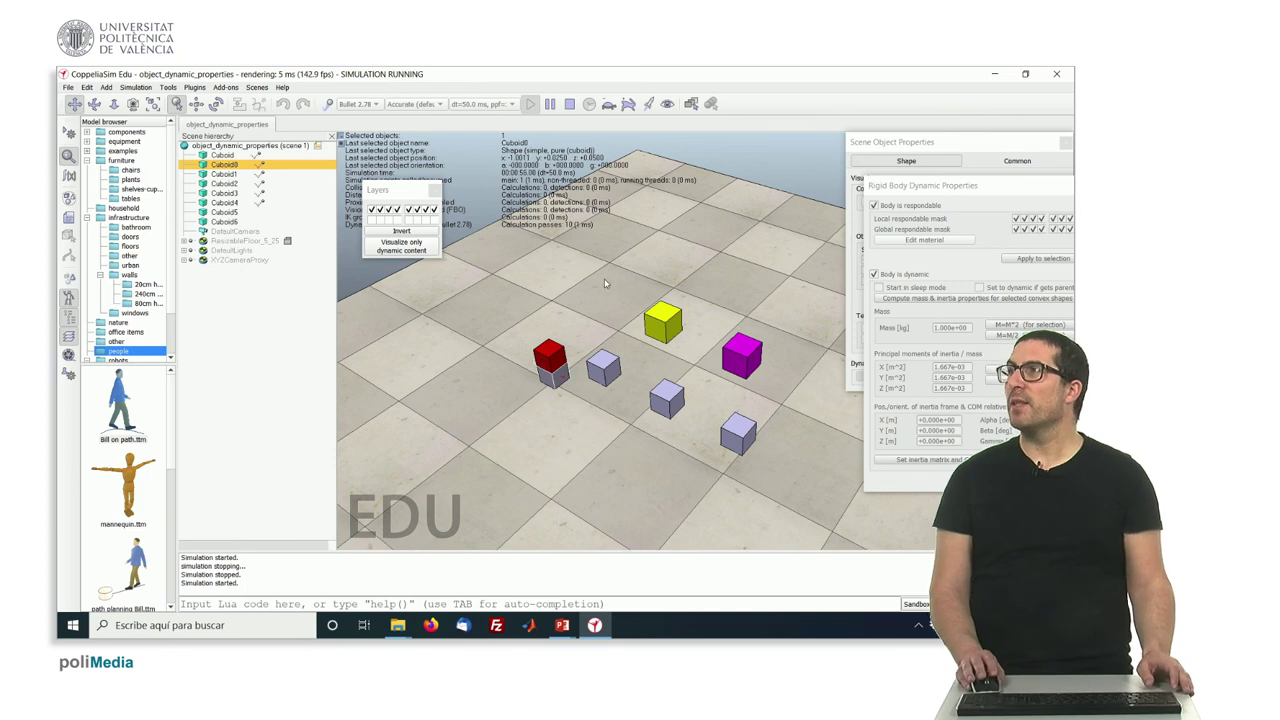
left_click(569, 104)
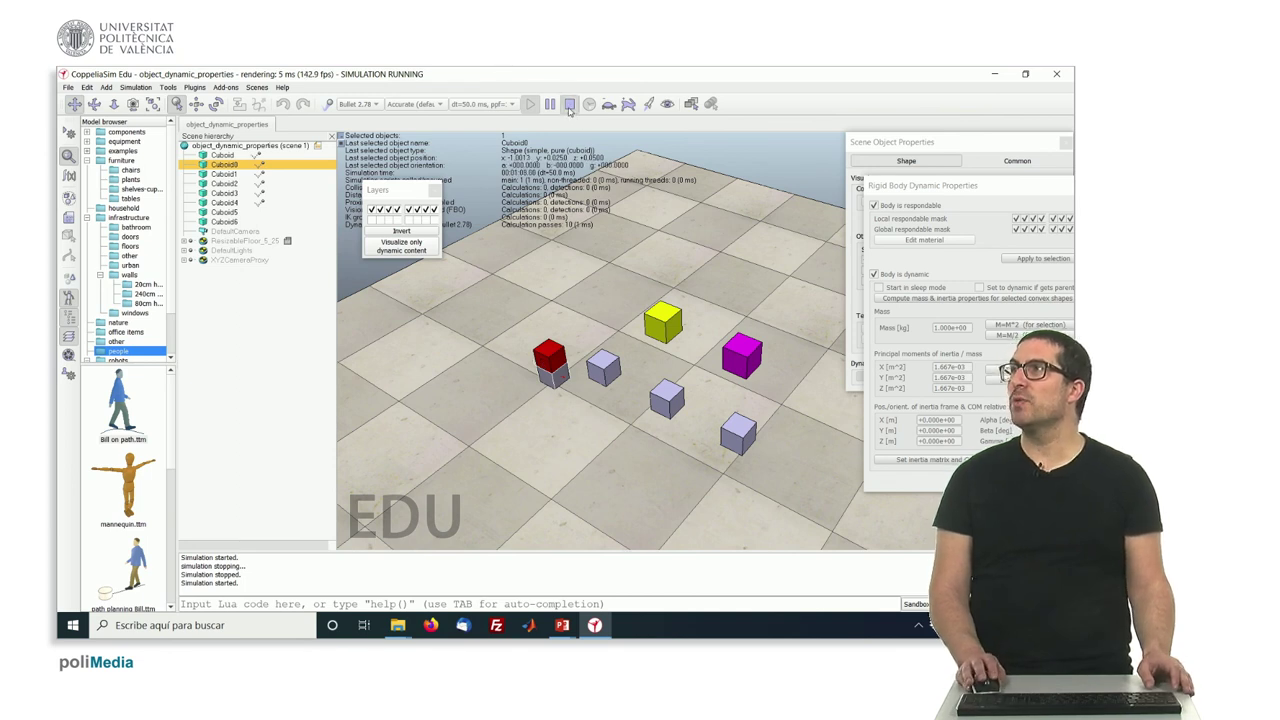
Enable real-time simulation mode, and run and stop the simulation in that mode
left_click(591, 109)
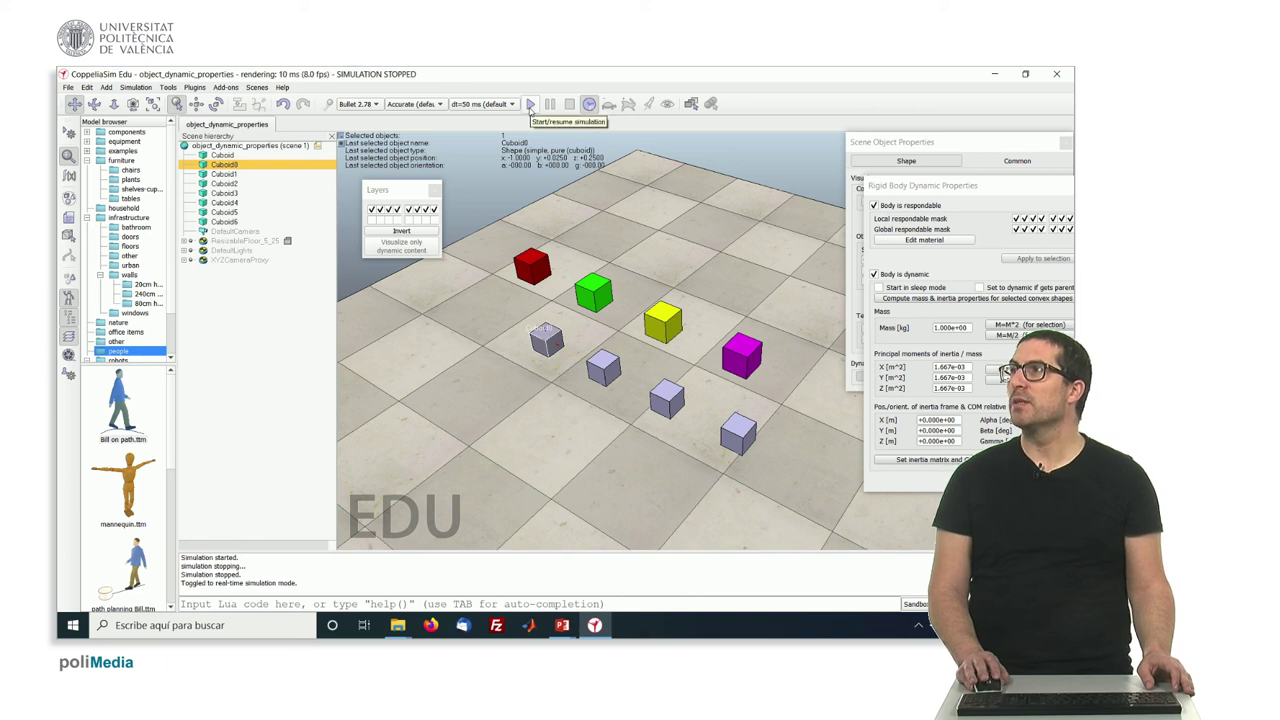
left_click(530, 105)
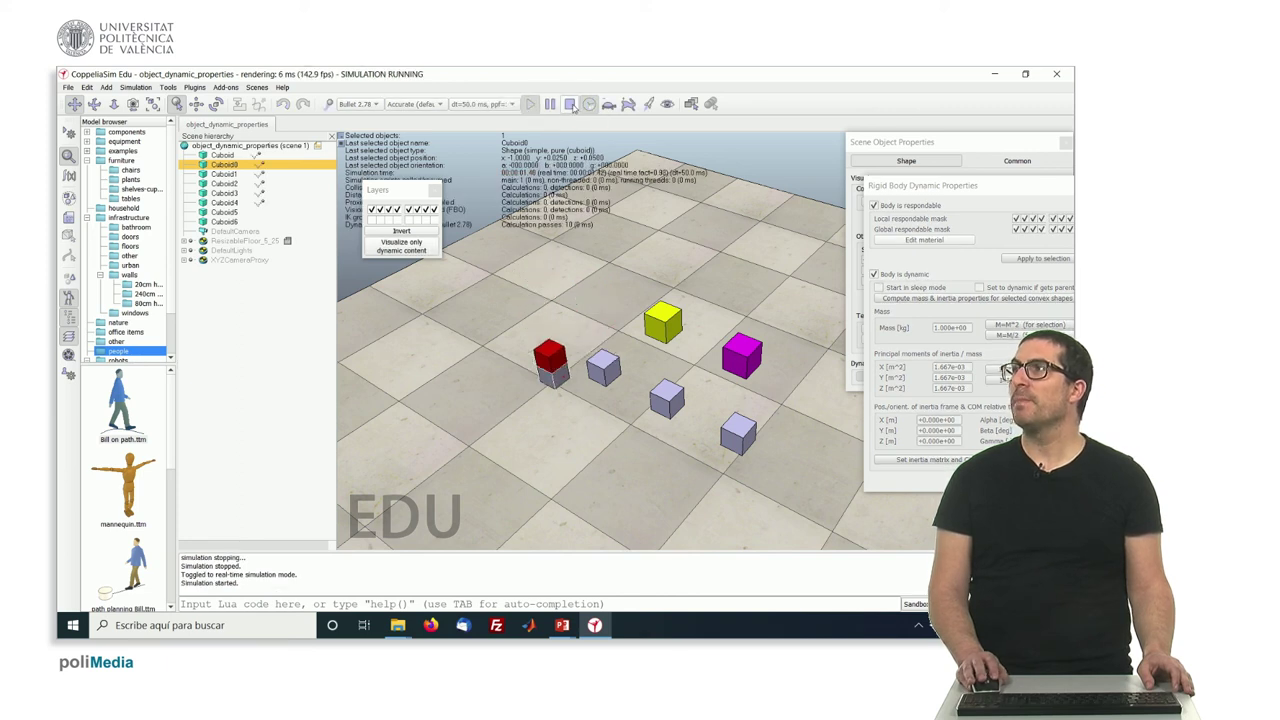
left_click(570, 105)
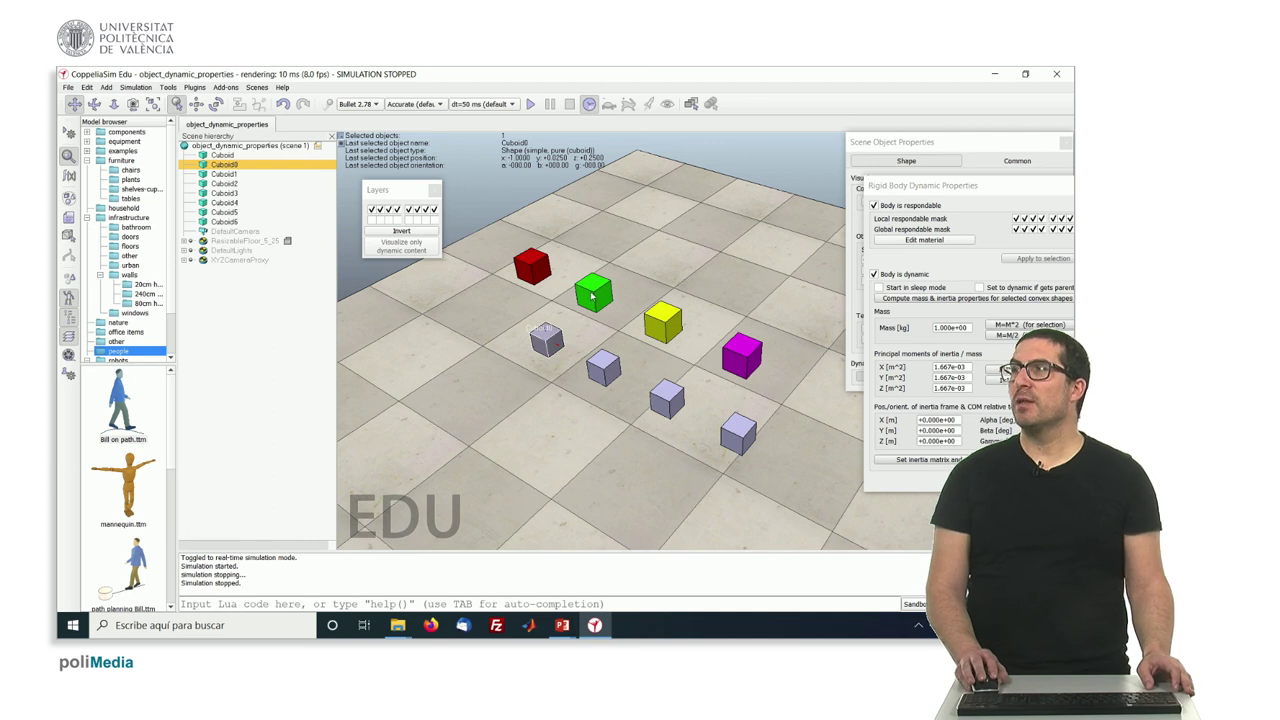
Make Cuboid2, the grey cuboid below the green one, dynamic and non-respondable
left_click(603, 370)
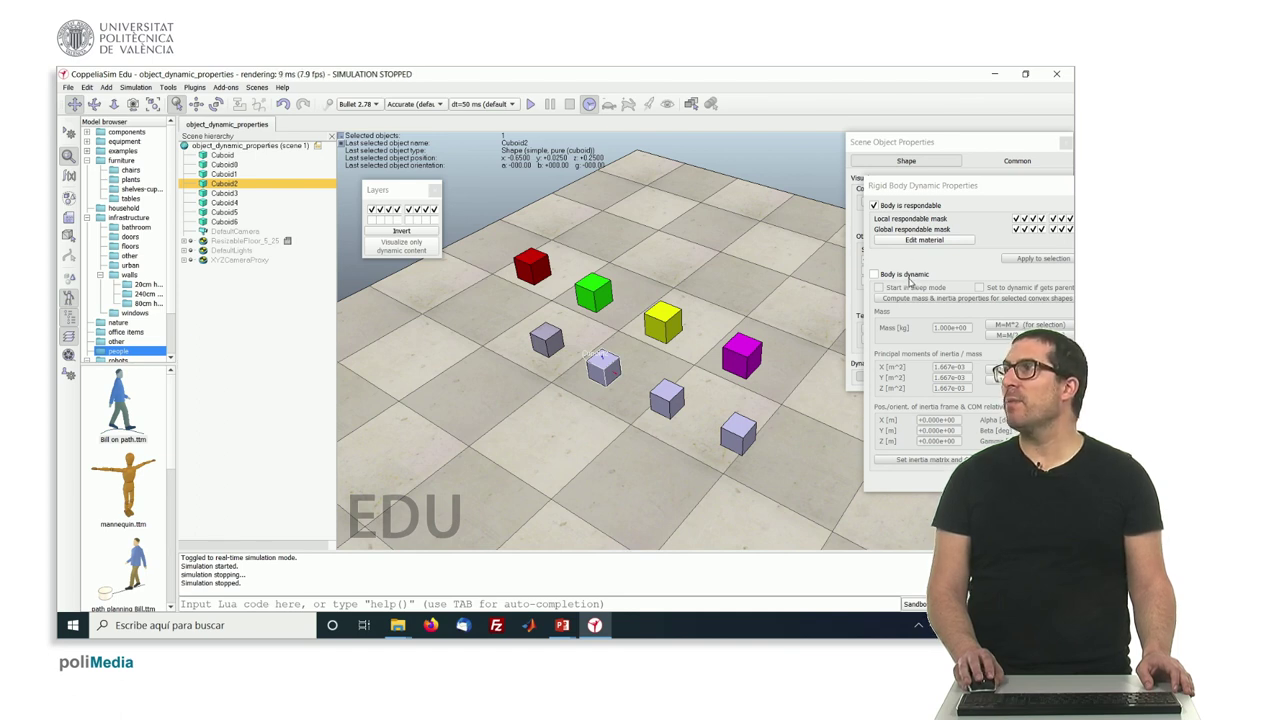
left_click(875, 274)
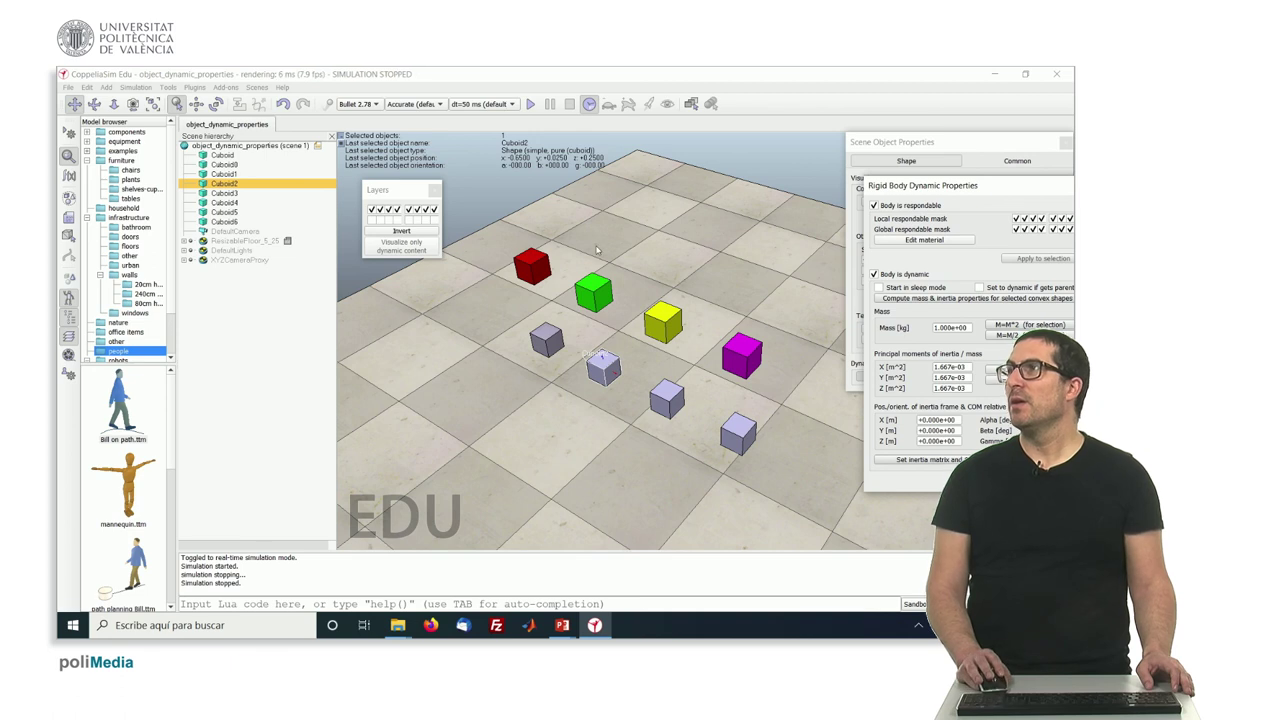
left_click(882, 206)
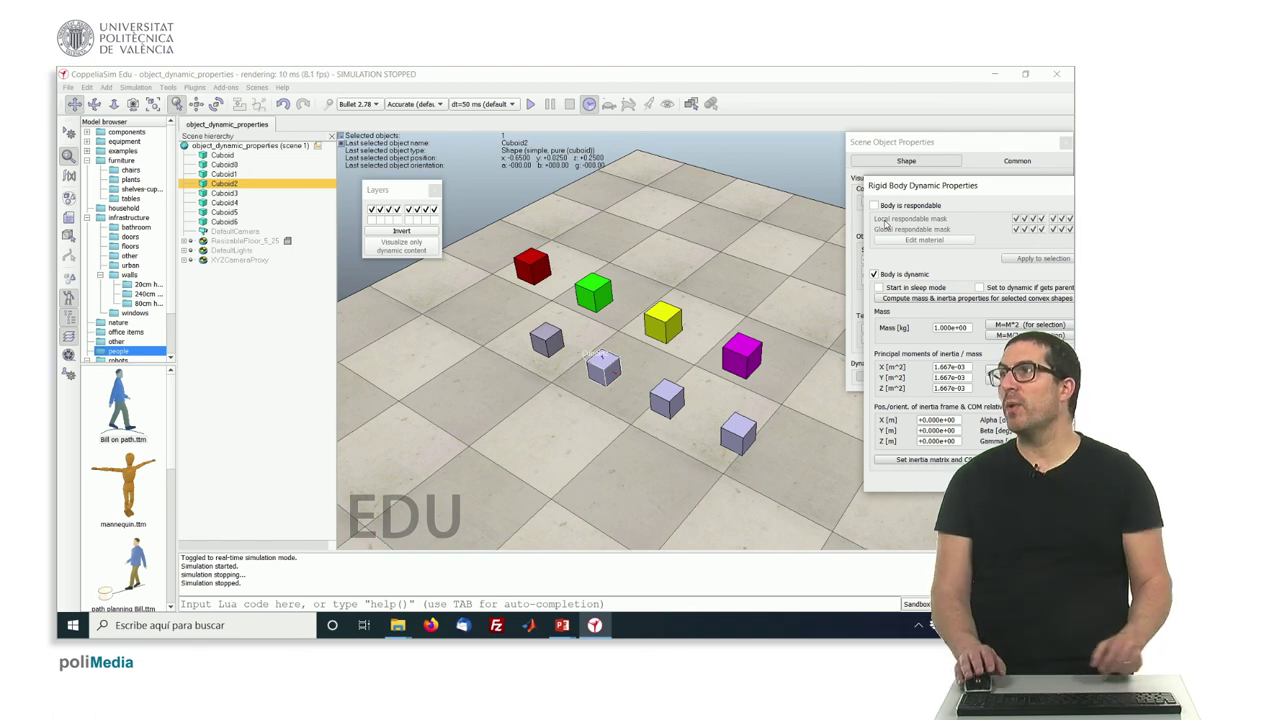
Run and stop the simulation twice to check how Cuboid2 behaves with its new dynamic settings
left_click(528, 104)
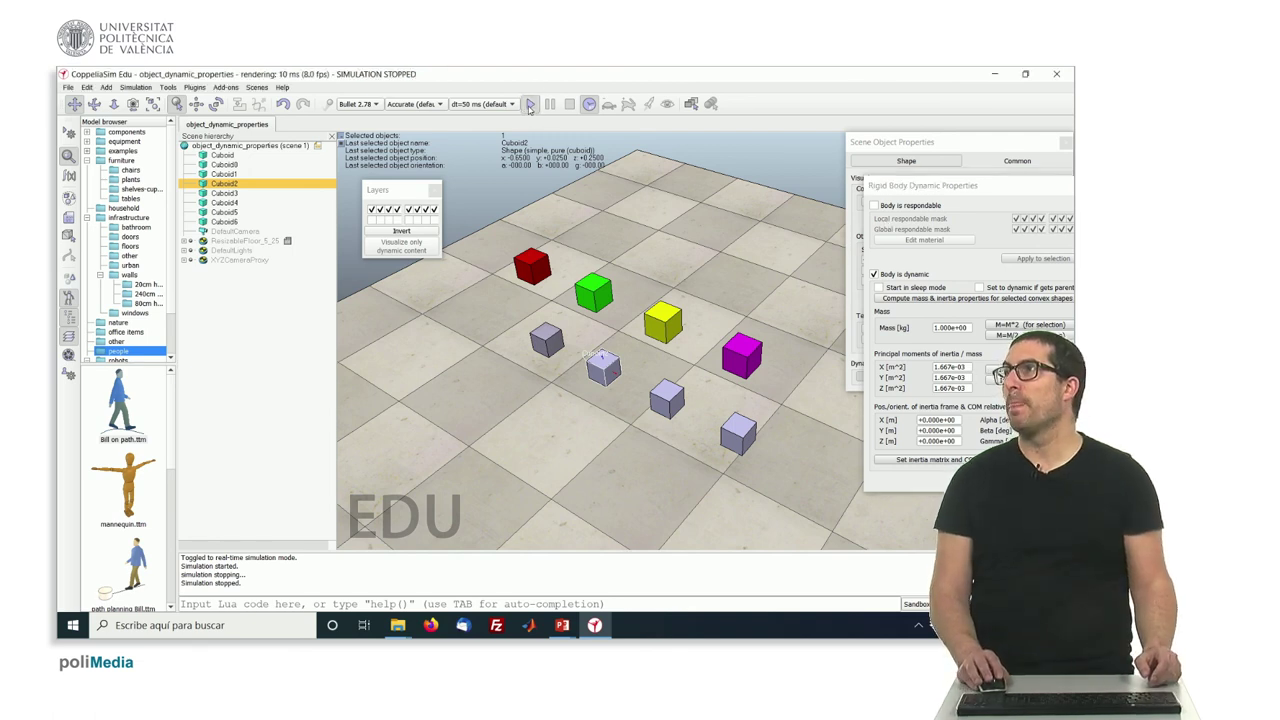
left_click(569, 105)
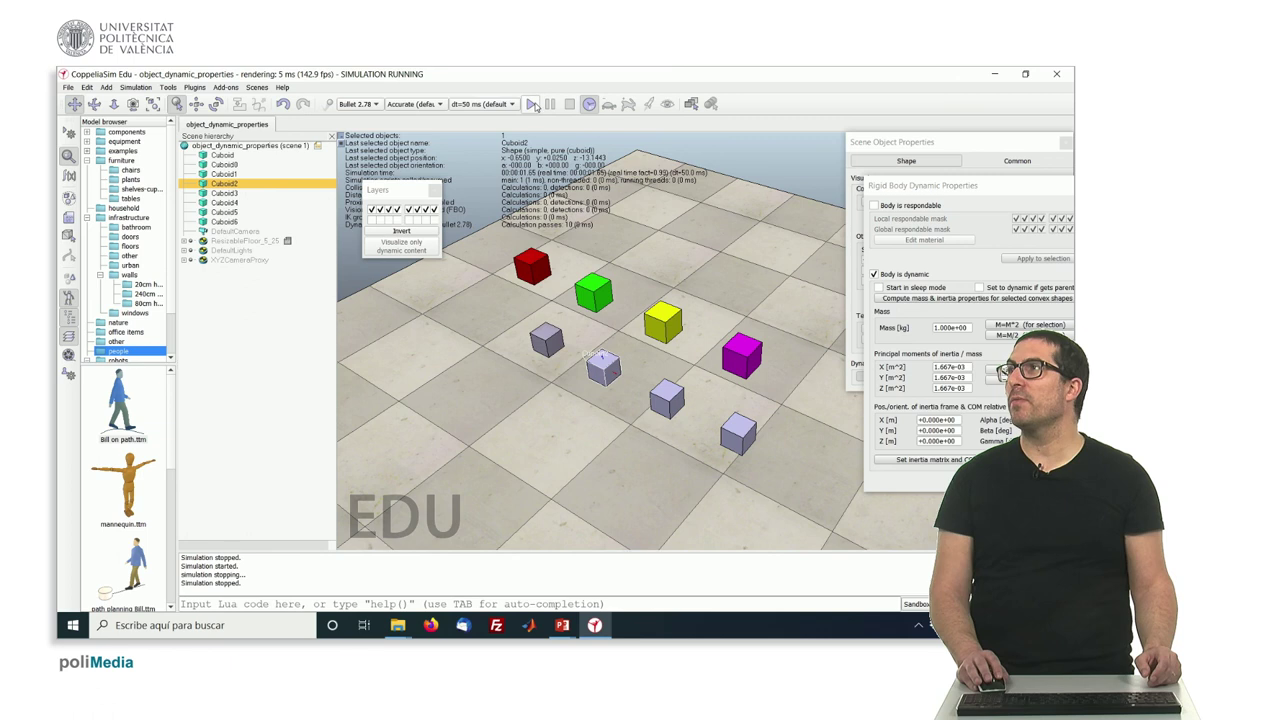
left_click(528, 104)
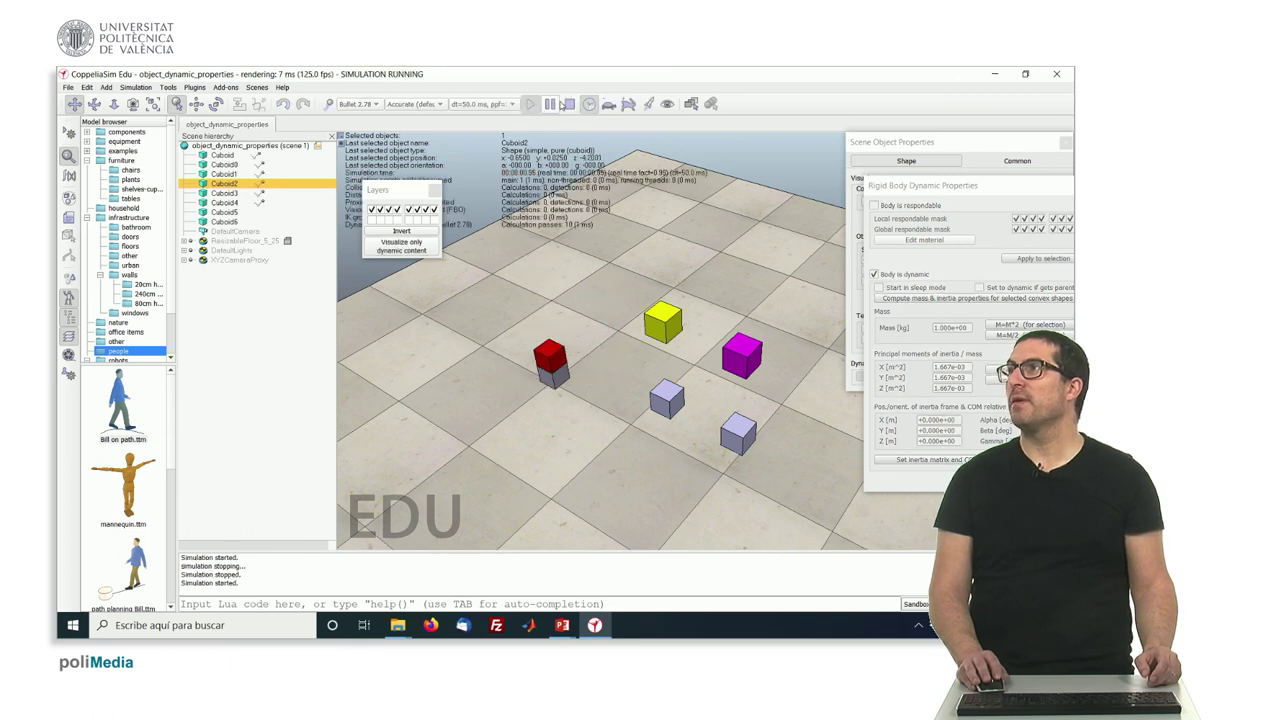
left_click(569, 105)
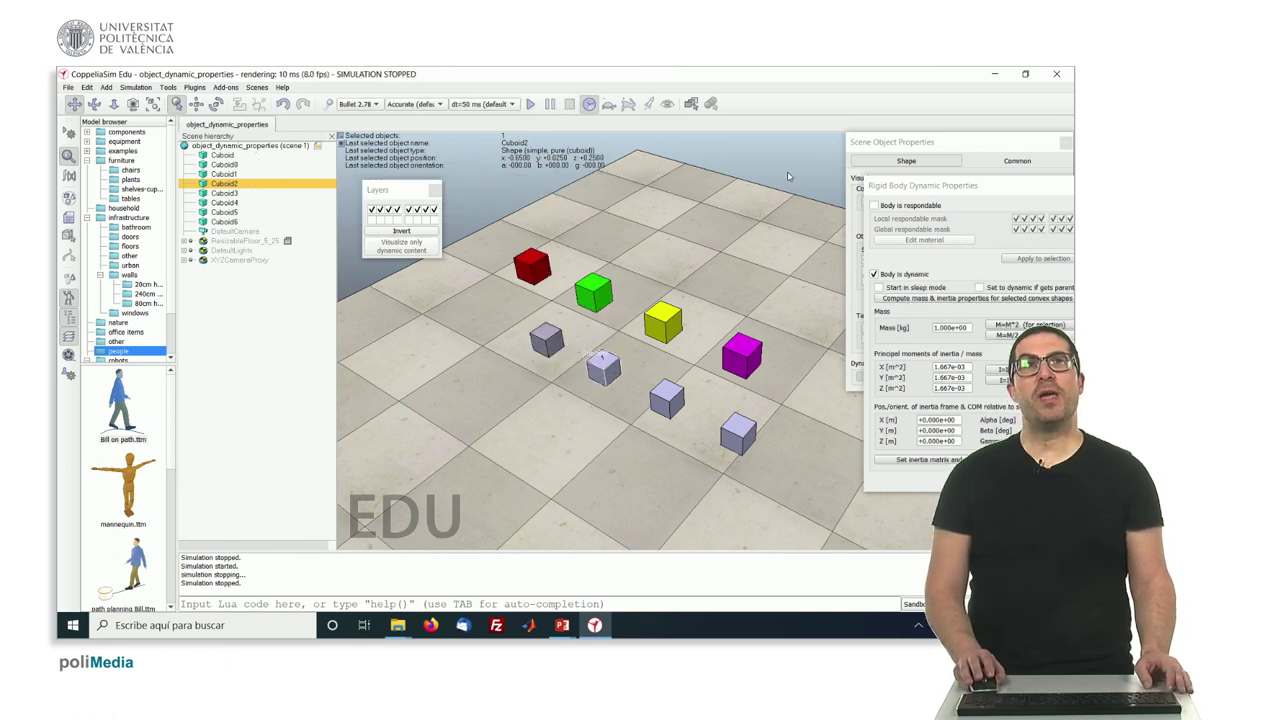